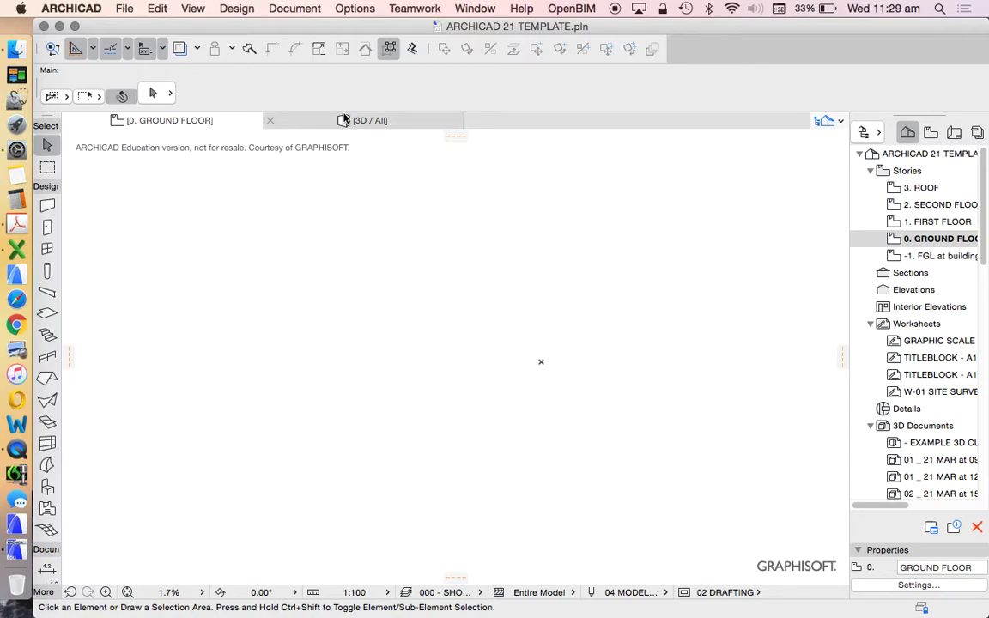
Cycle through the Marquee, Wall, Door, Window and Beam tools and scroll the Info Box.
left_click(344, 103)
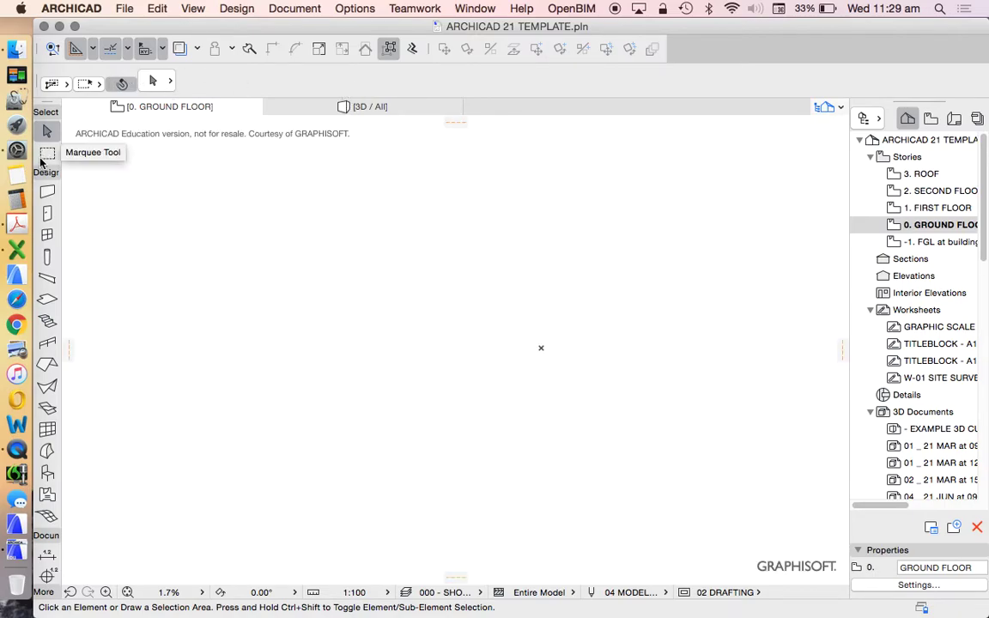
left_click(47, 153)
left_click(47, 192)
left_click(47, 214)
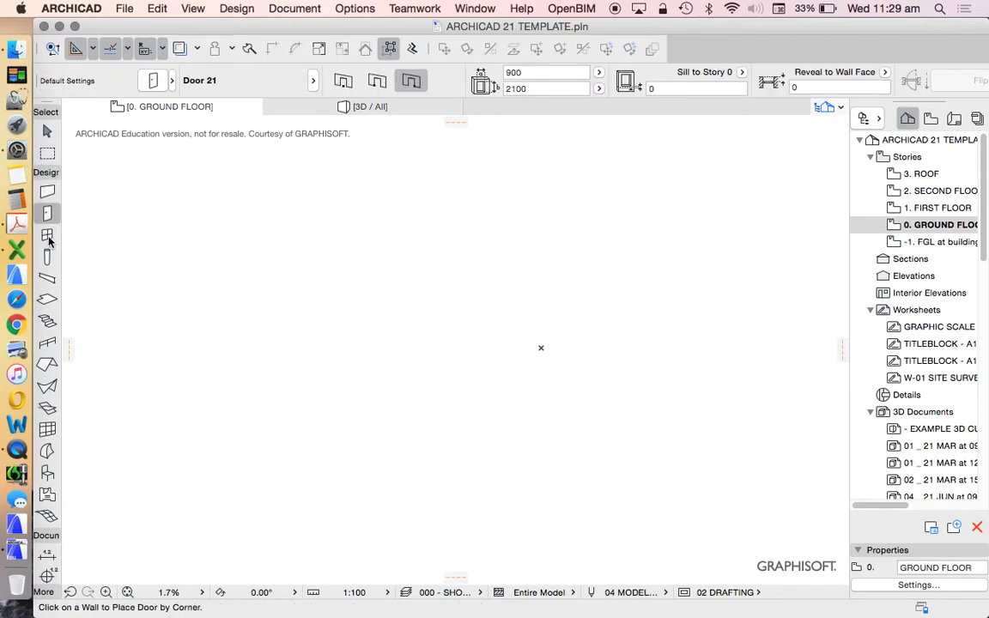
left_click(47, 234)
left_click(47, 277)
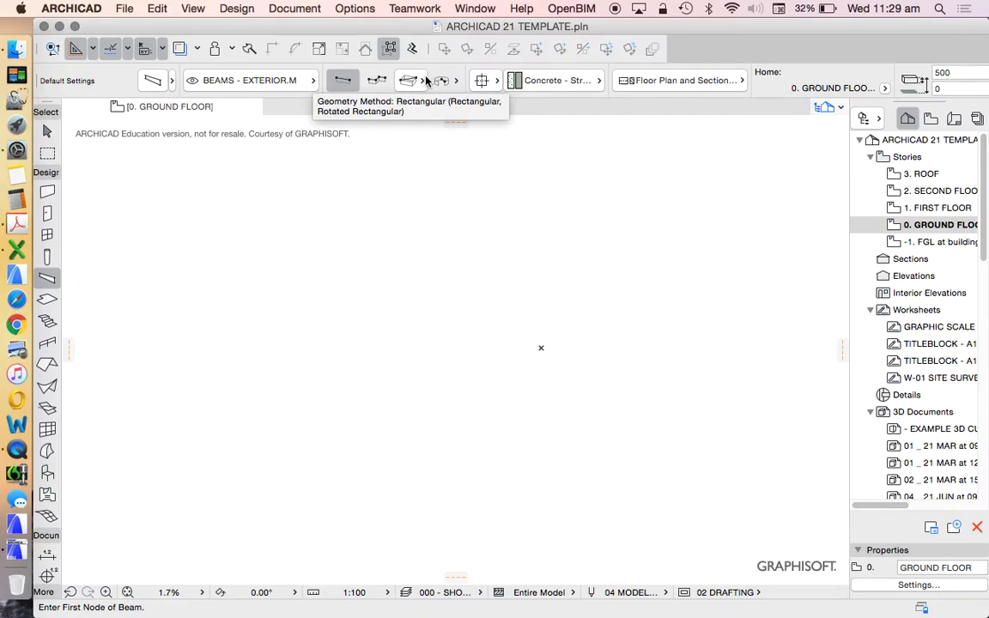
scroll(427, 79, "right", 10)
scroll(430, 81, "right", 5)
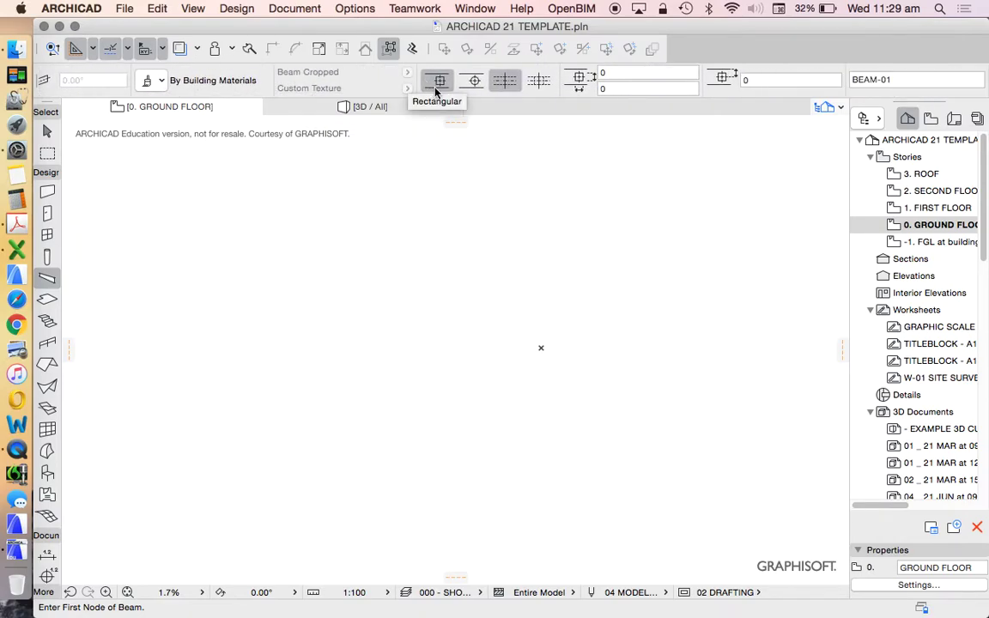
scroll(433, 86, "left", 15)
scroll(436, 88, "left", 5)
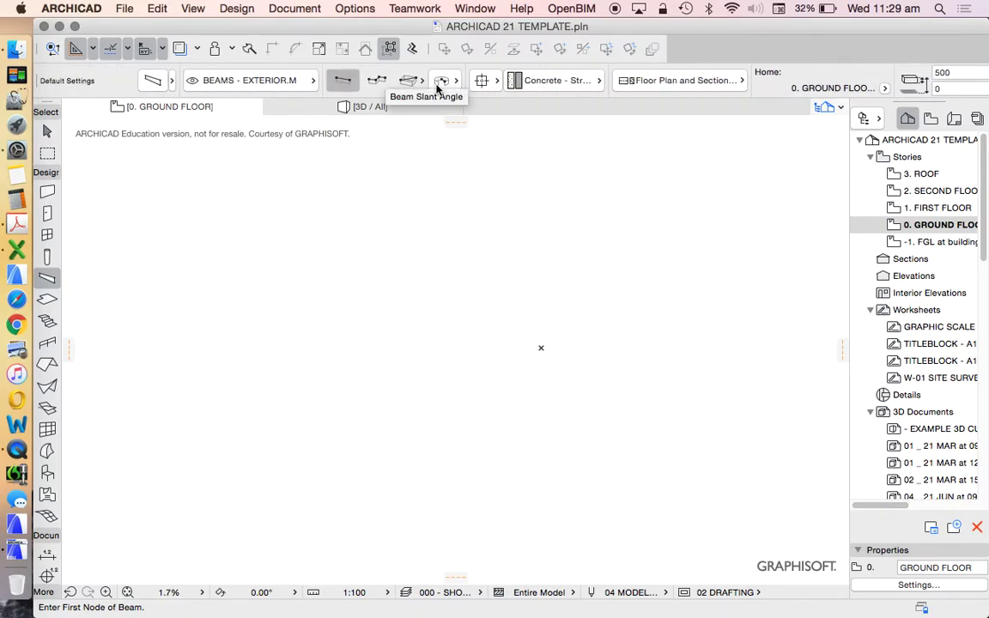
left_click(48, 213)
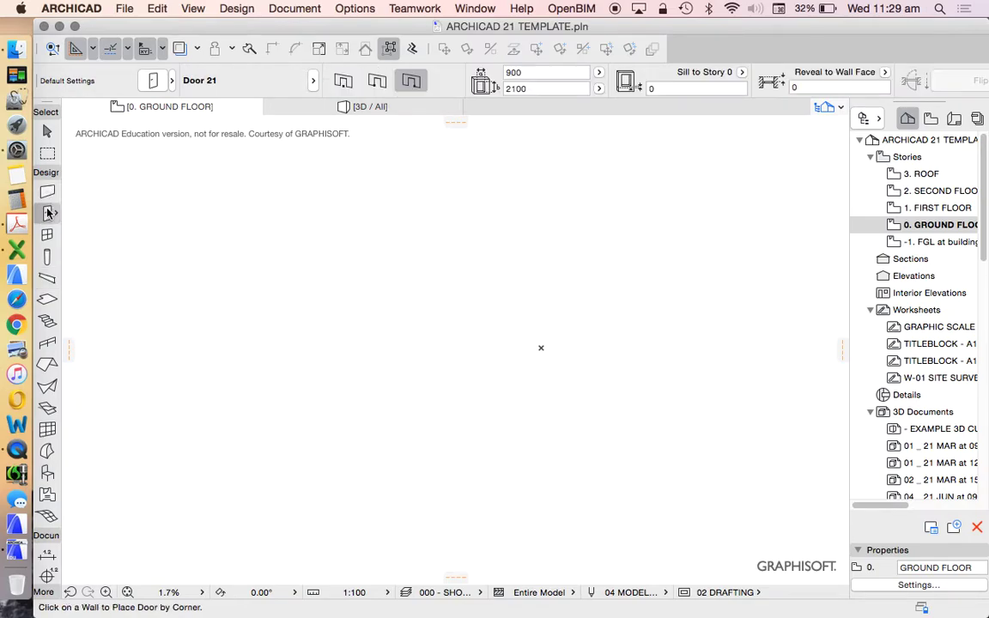
scroll(289, 81, "right", 3)
scroll(314, 83, "right", 10)
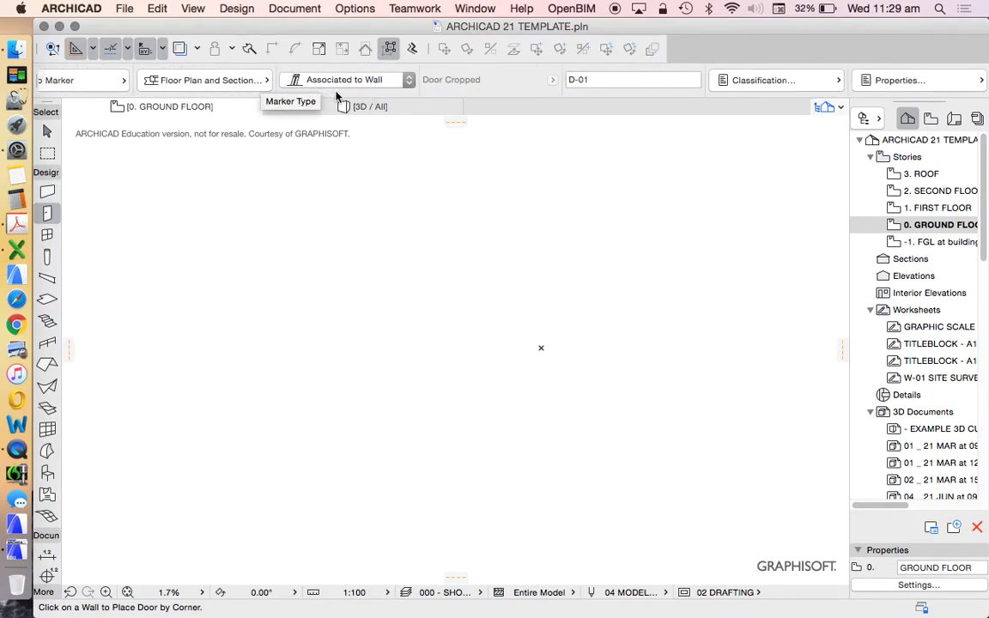
scroll(336, 96, "left", 12)
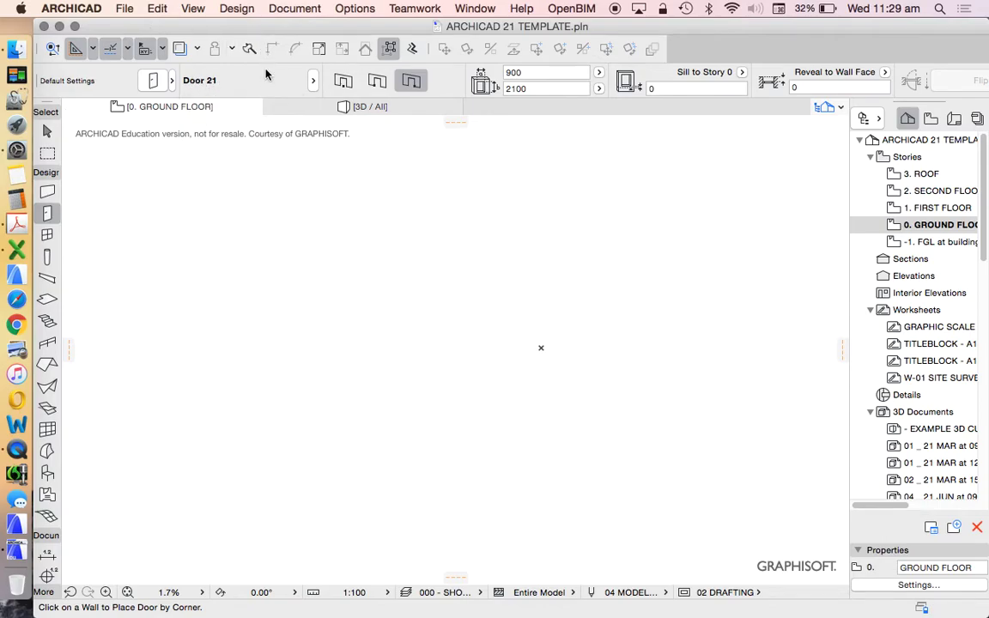
scroll(266, 79, "right", 10)
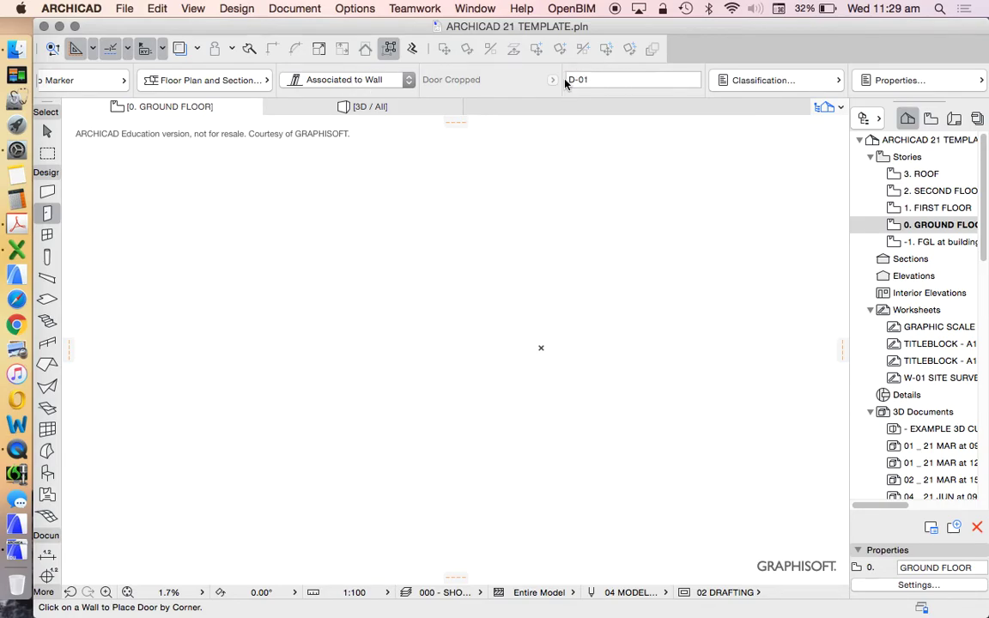
scroll(267, 90, "left", 10)
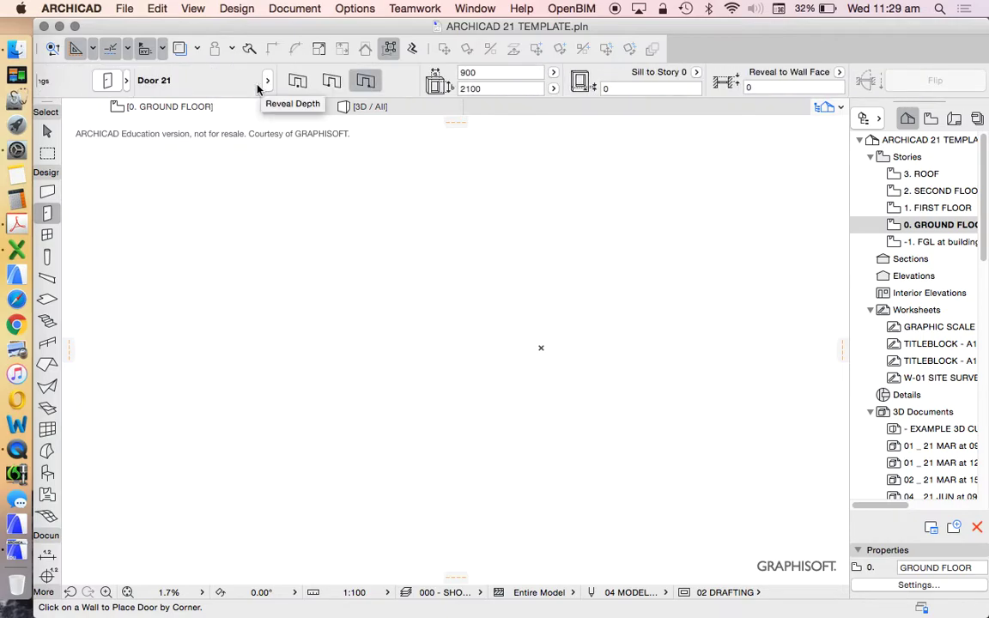
Review the Wall defaults, BP03 90mm Block Ext Wall topped at 1. FIRST FLOOR, and accept them.
left_click(47, 192)
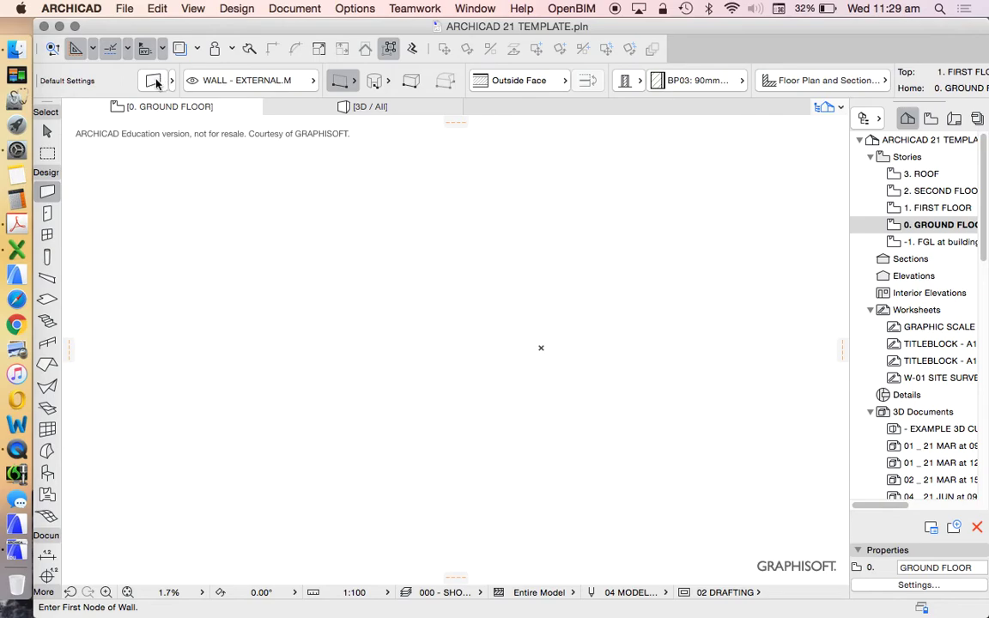
left_click(156, 80)
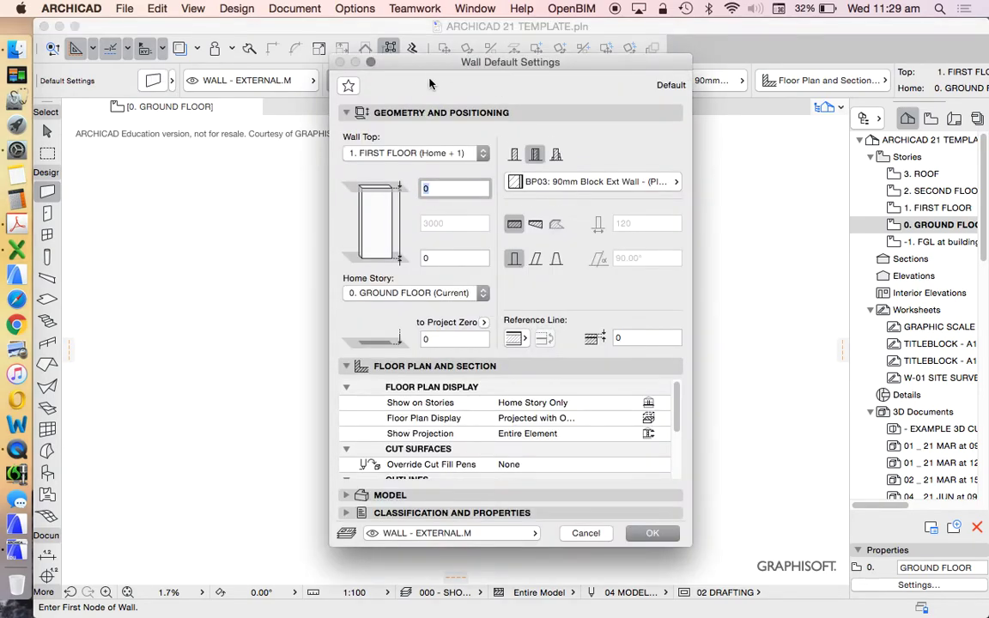
left_click_drag(429, 64, 370, 38)
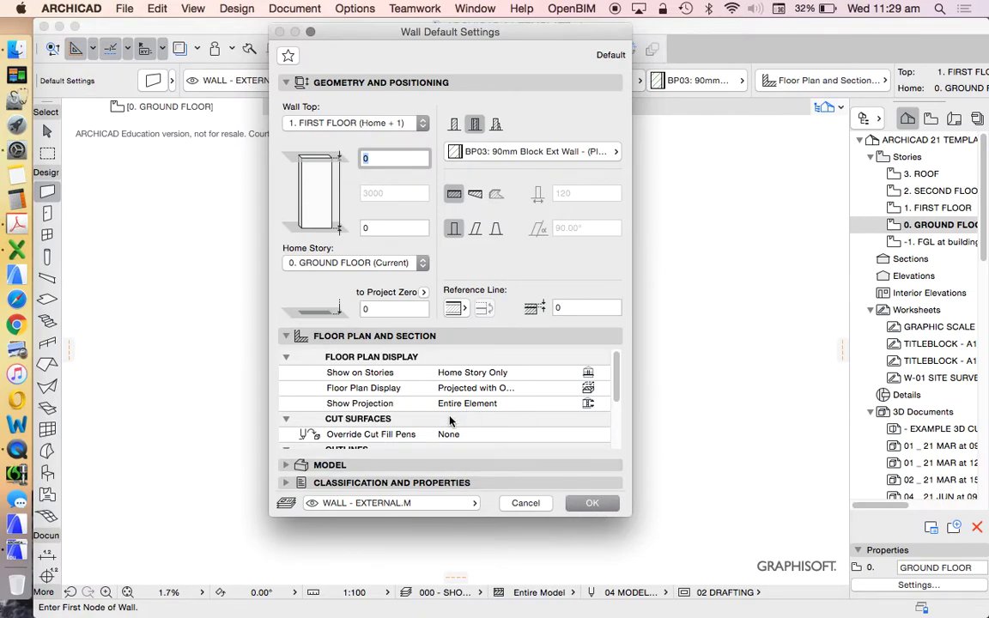
left_click(366, 465)
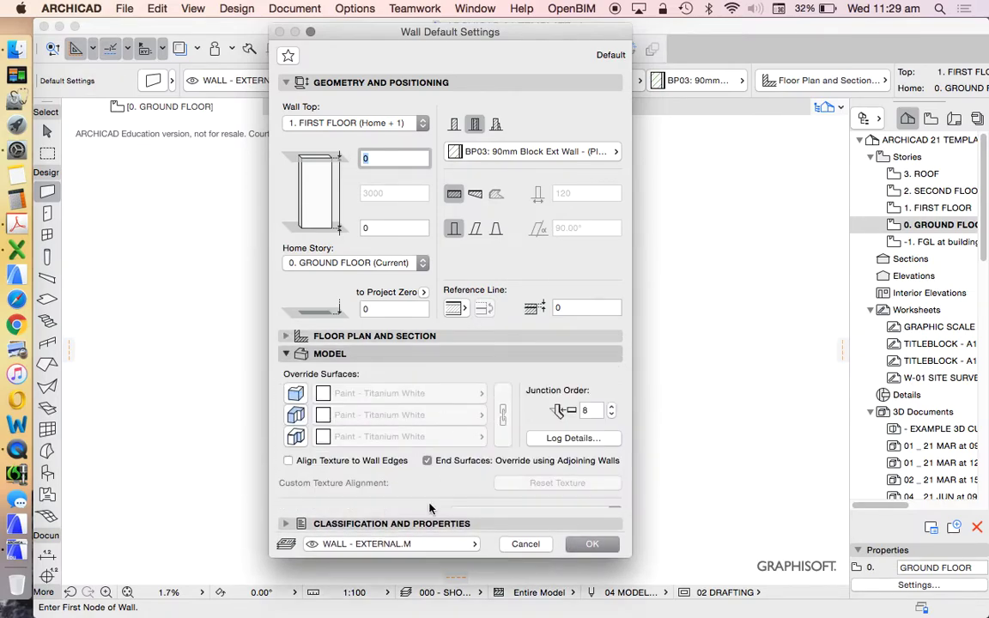
left_click(409, 335)
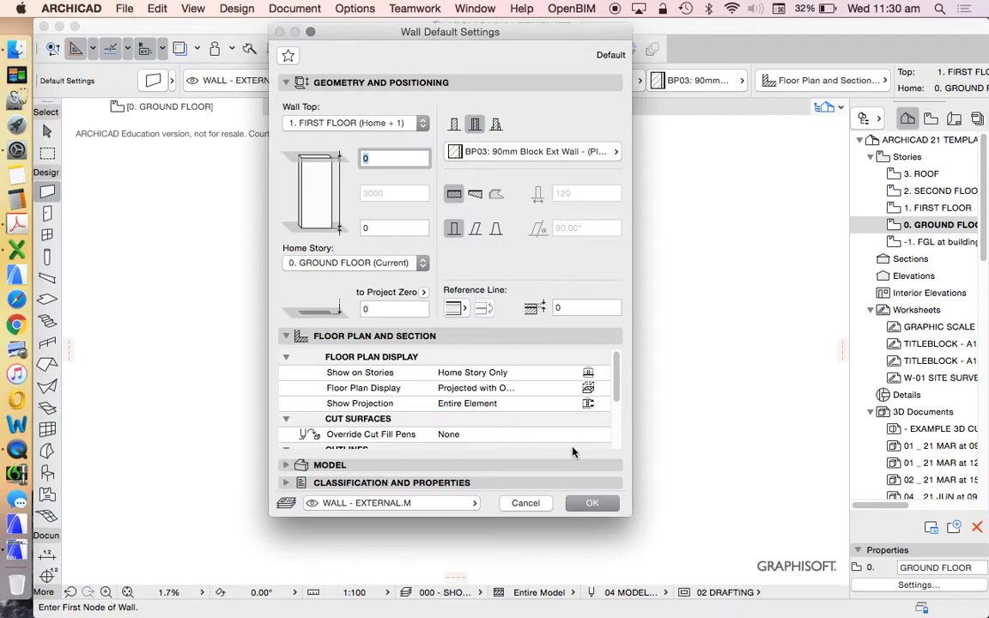
left_click(601, 505)
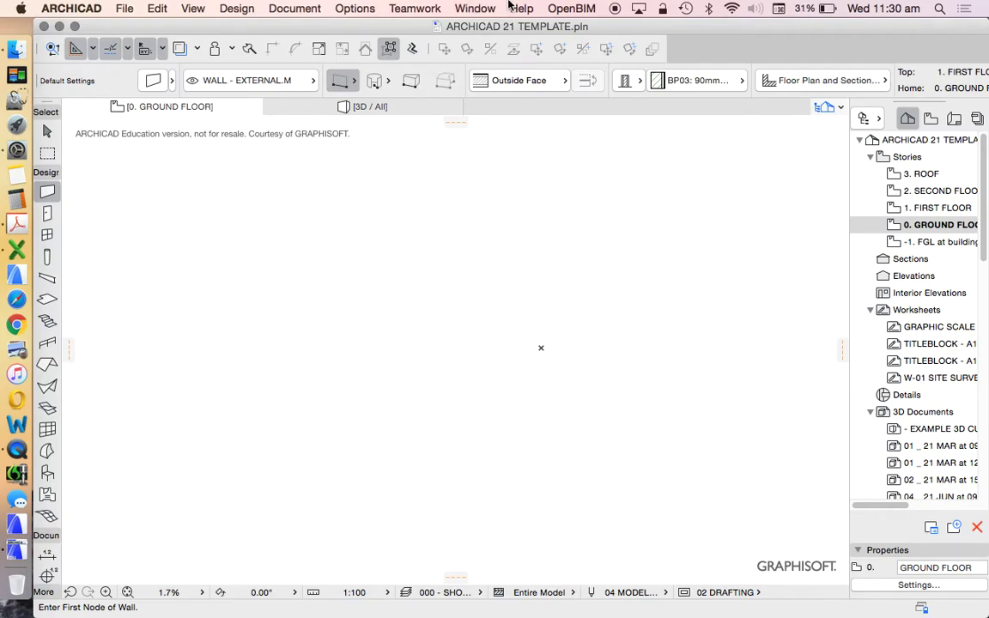
left_click(47, 130)
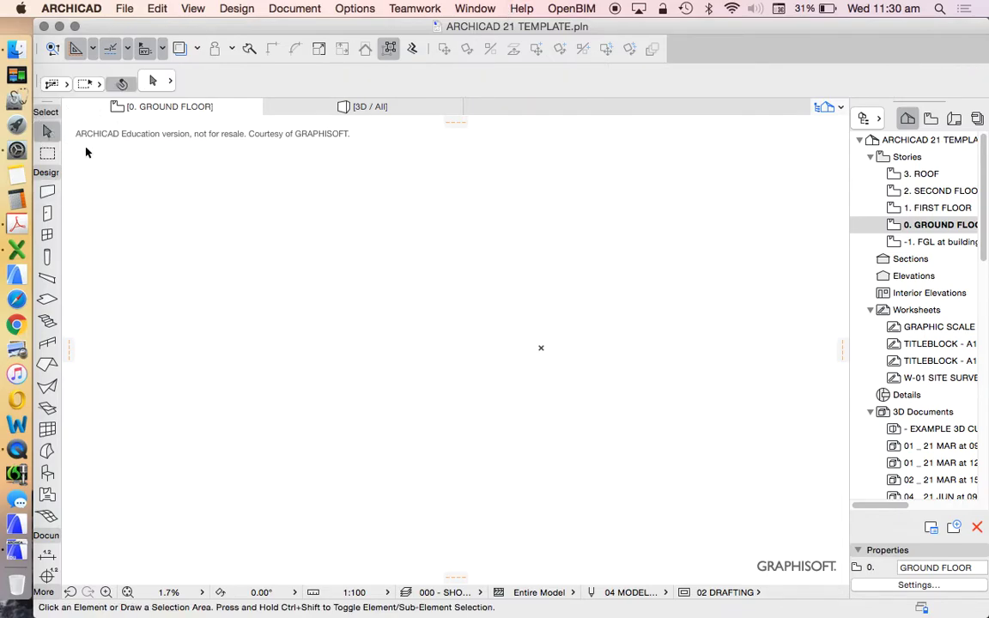
Open Story Settings from the Navigator's Stories list and select the FGL at building perimeter story.
right_click(904, 162)
left_click(878, 218)
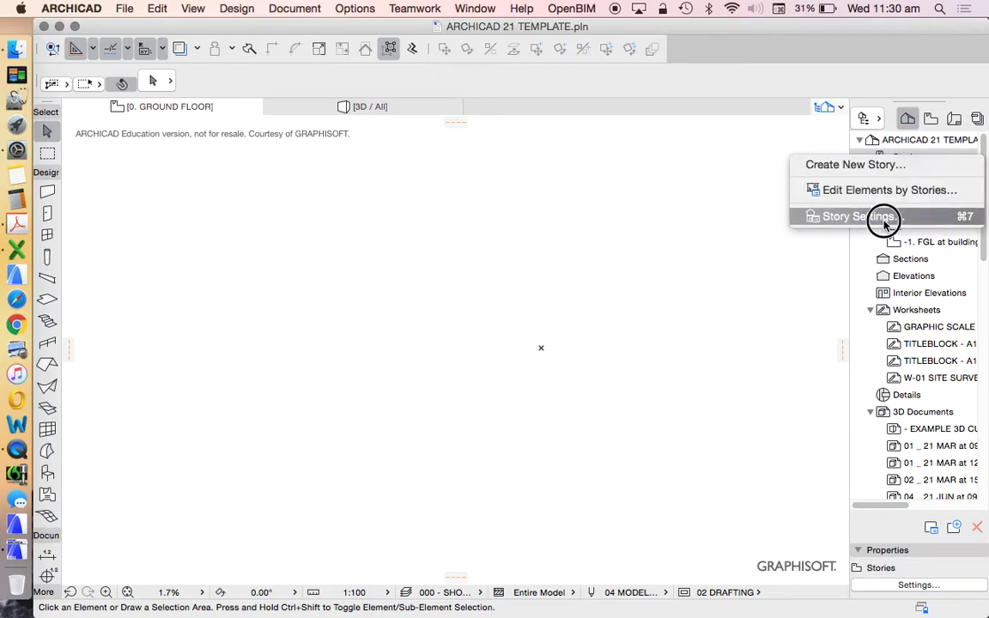
left_click_drag(432, 146, 413, 165)
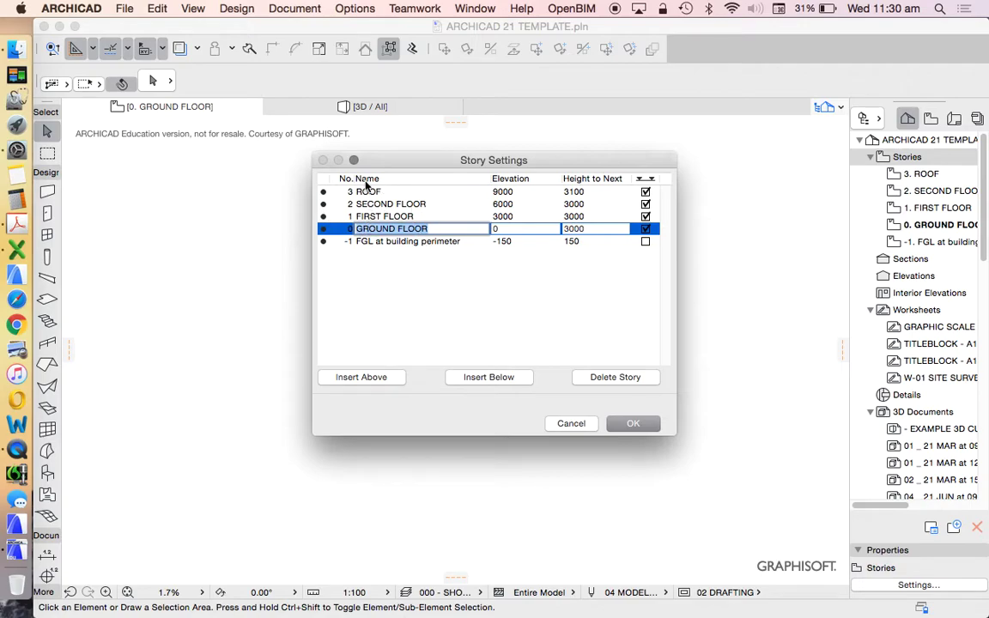
left_click(446, 244)
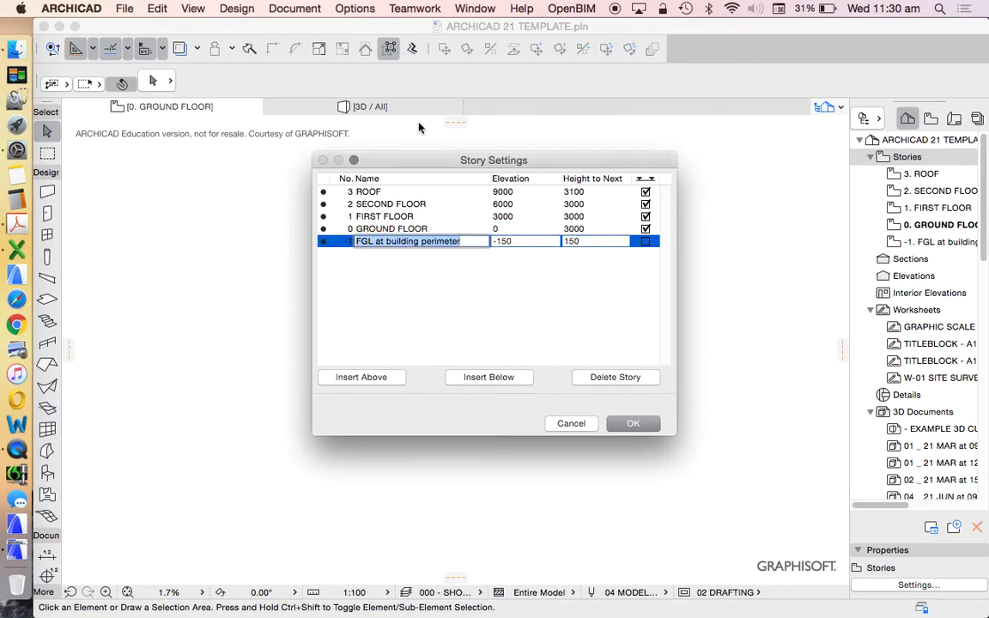
left_click_drag(481, 157, 503, 210)
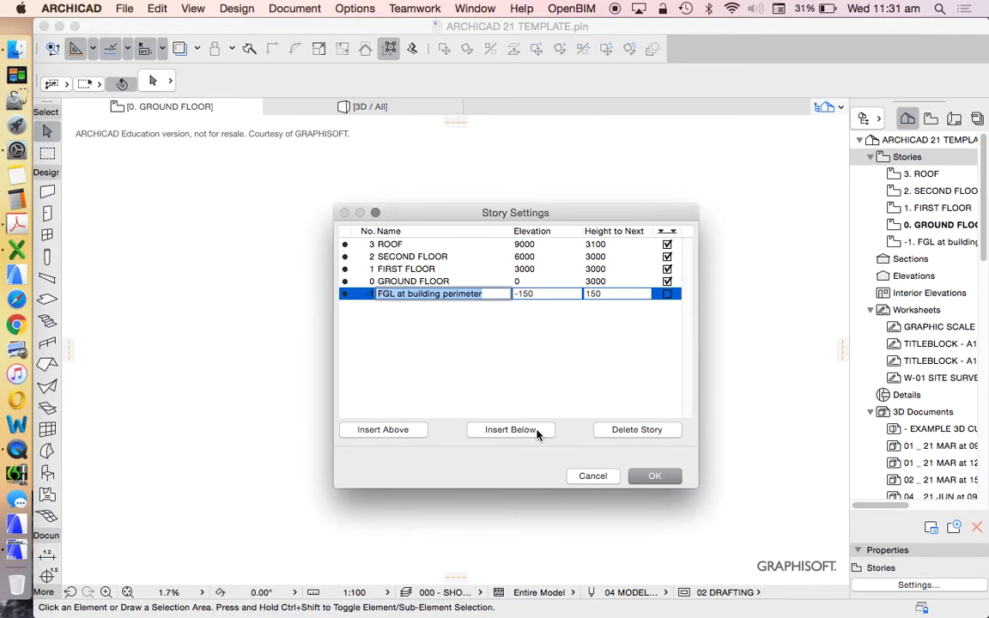
Delete every story except ROOF and rename it AHD - SURVEY at elevation 0.
left_click(650, 431)
left_click(650, 431)
left_click(650, 430)
left_click(650, 430)
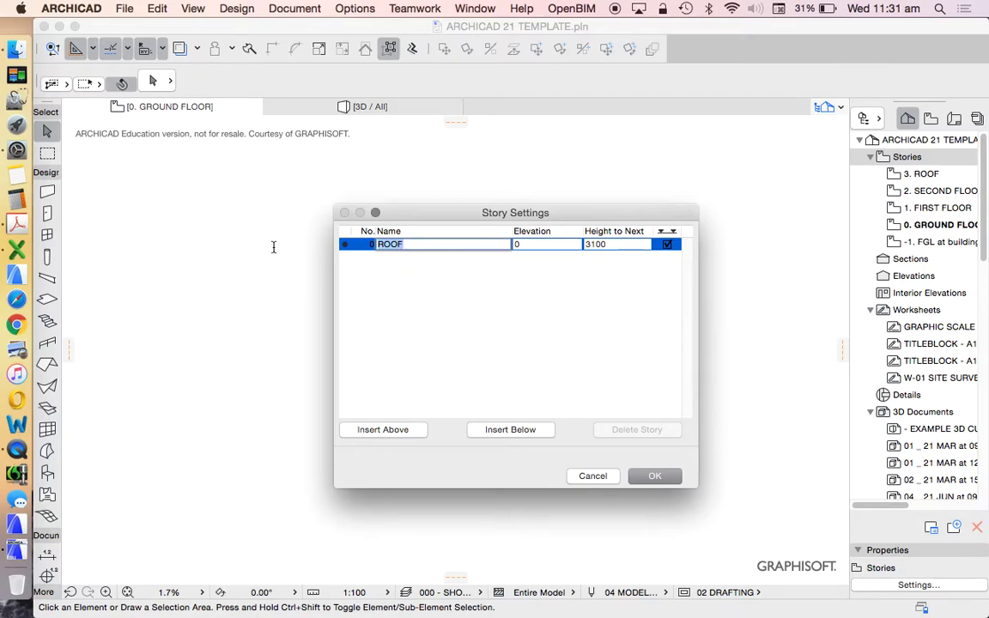
type("AHD")
type("- SURVEY")
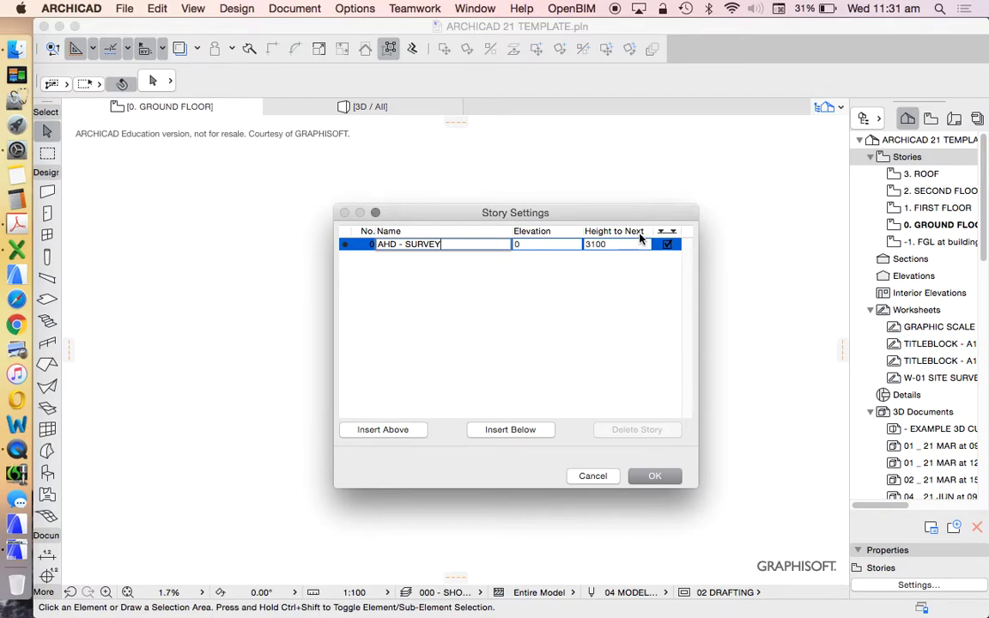
left_click(526, 244)
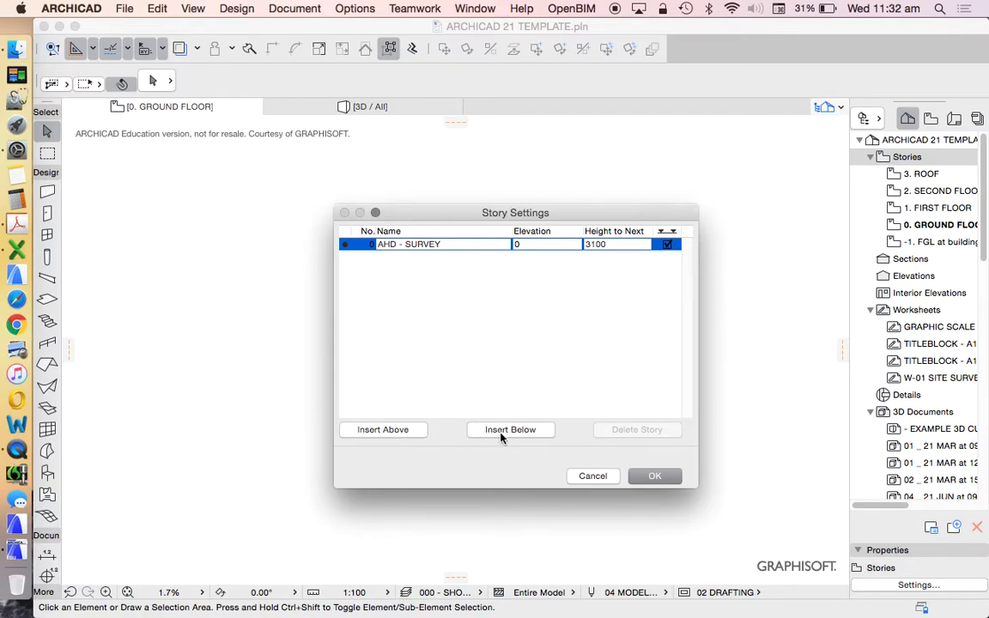
Insert a story above AHD - SURVEY named TERRAIN - EARTH.
left_click(391, 431)
left_click(400, 244)
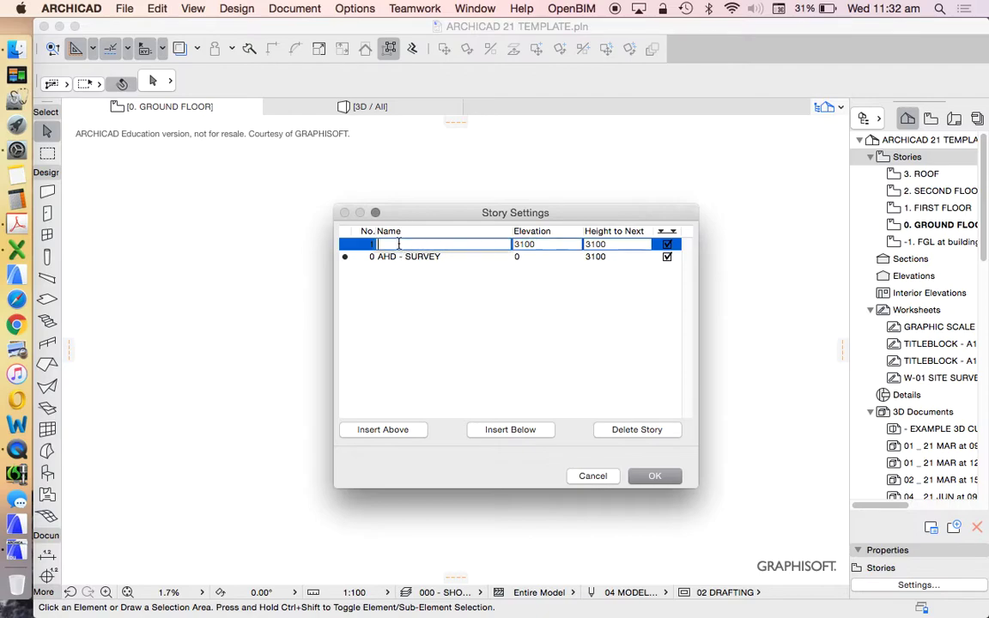
type("TERRAI")
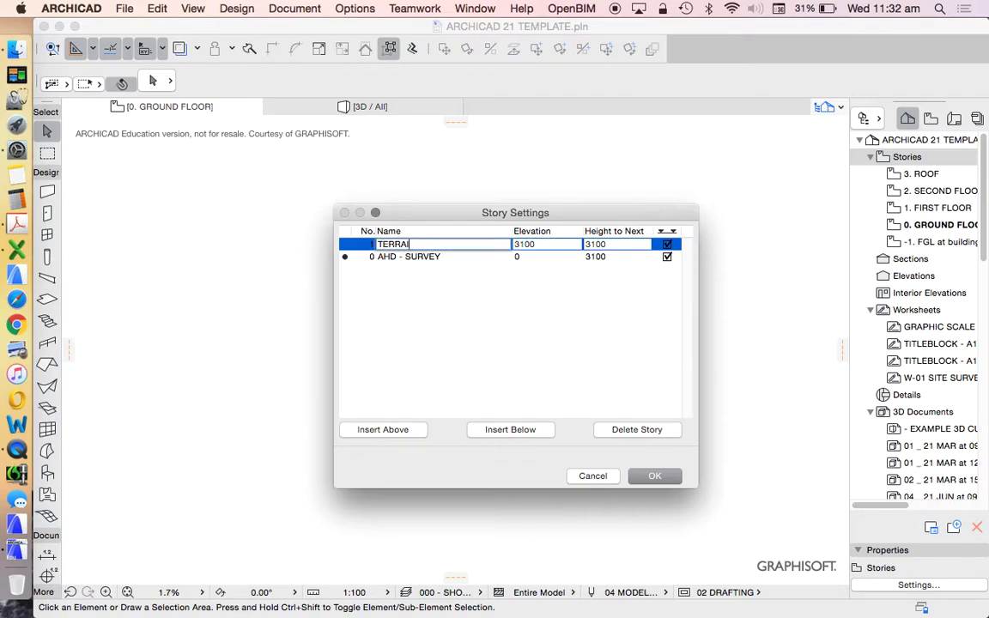
type("N - EARTH")
Insert BASEMENT, GROUND FLOOR, FIRST FLOOR and ROOF stories, each above the previous one.
left_click(386, 429)
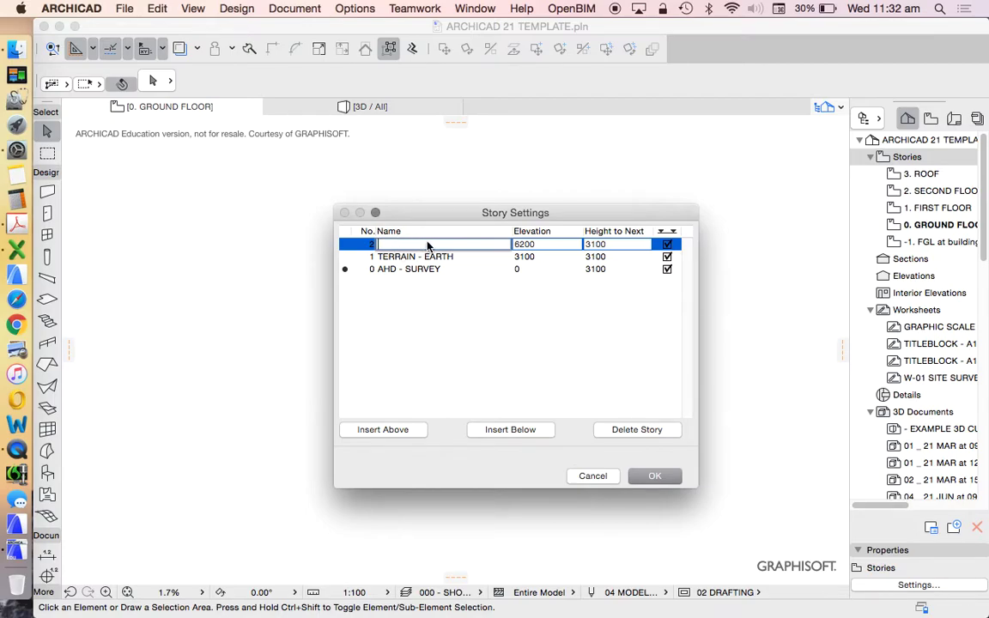
left_click_drag(453, 206, 450, 214)
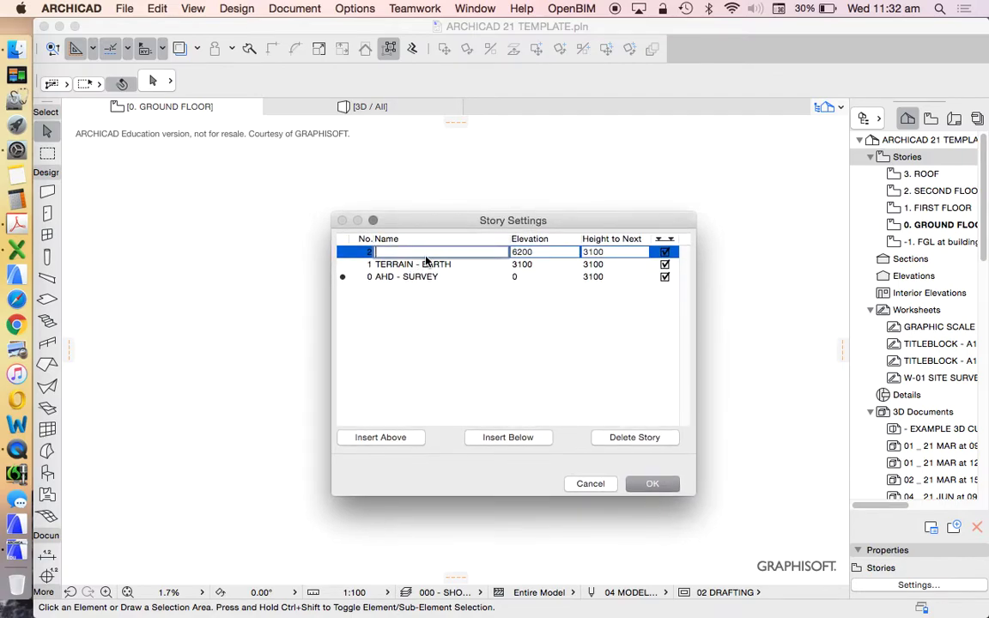
type("BASEMENT")
left_click(394, 438)
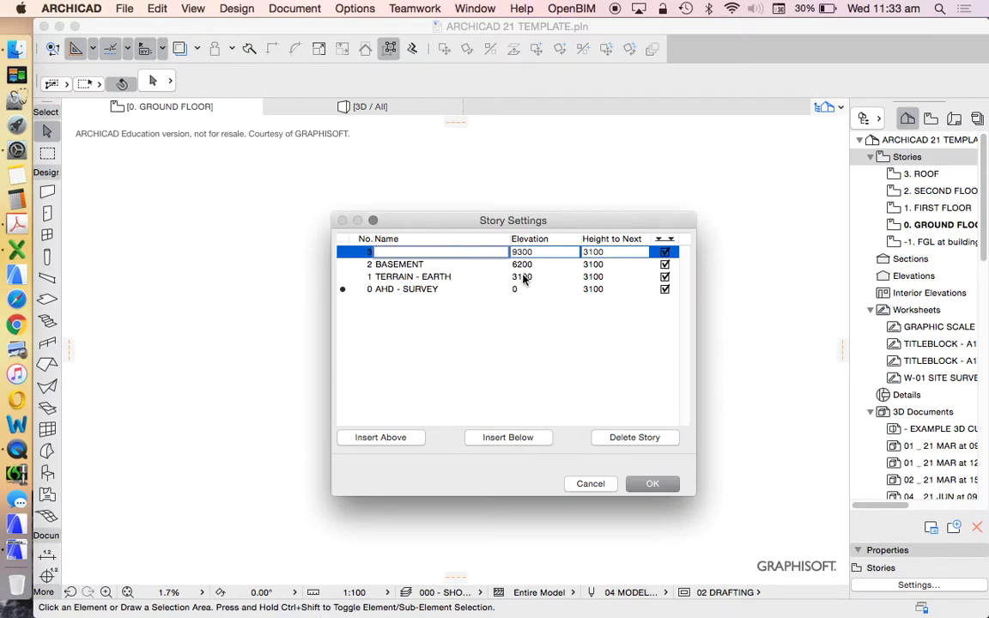
type("GROUND FLOOR")
left_click(403, 437)
type("FIR")
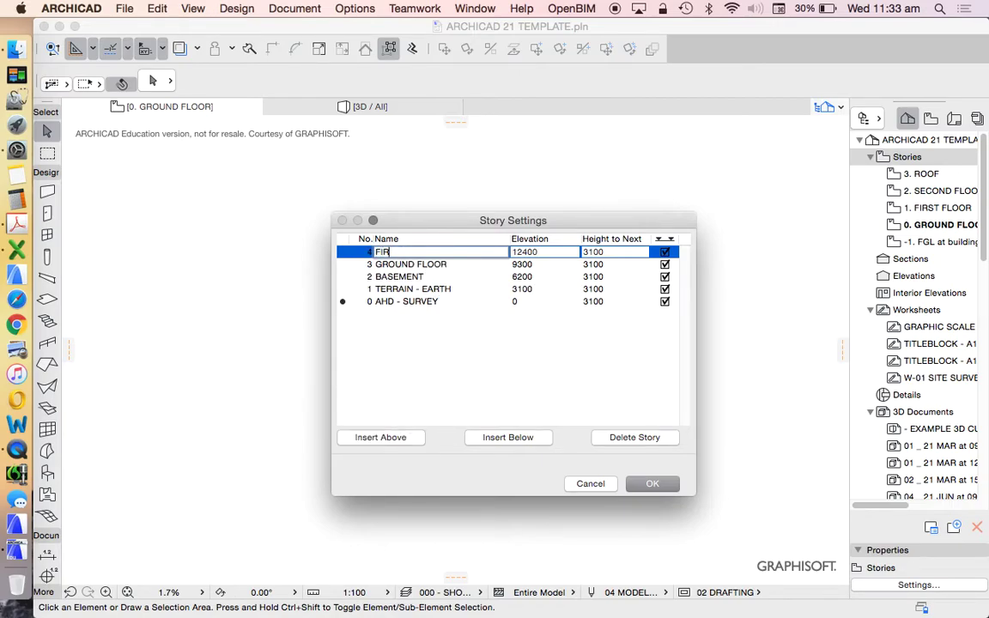
type("ST FLOOR")
left_click(417, 437)
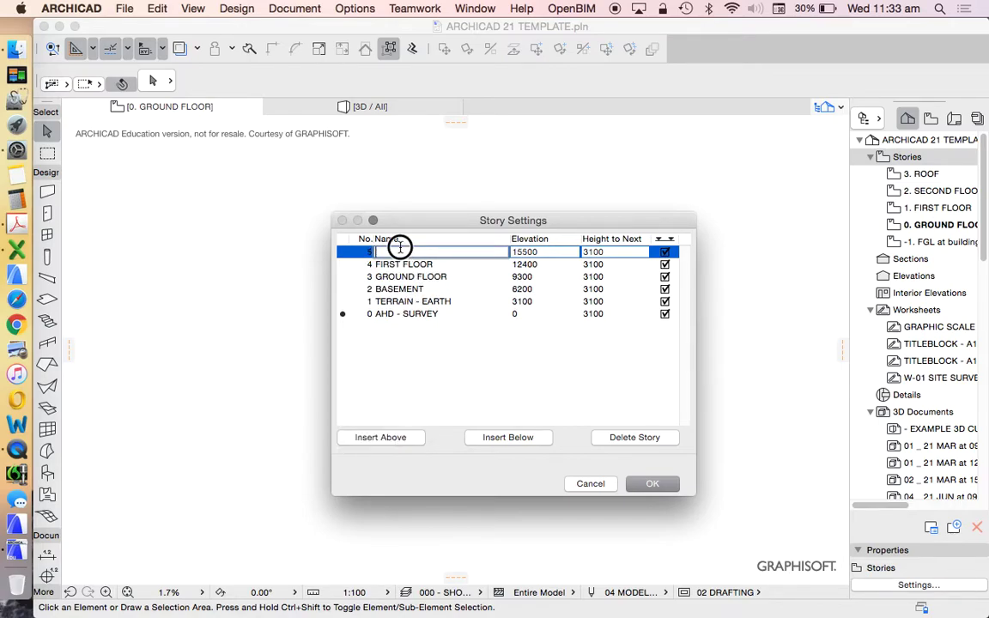
type("ROOF")
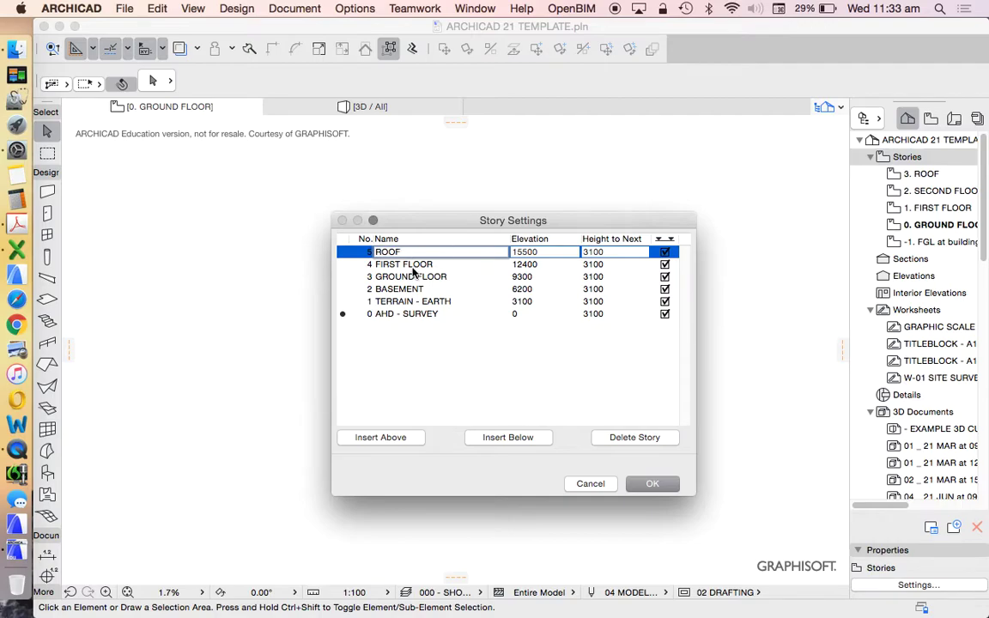
left_click_drag(434, 221, 406, 182)
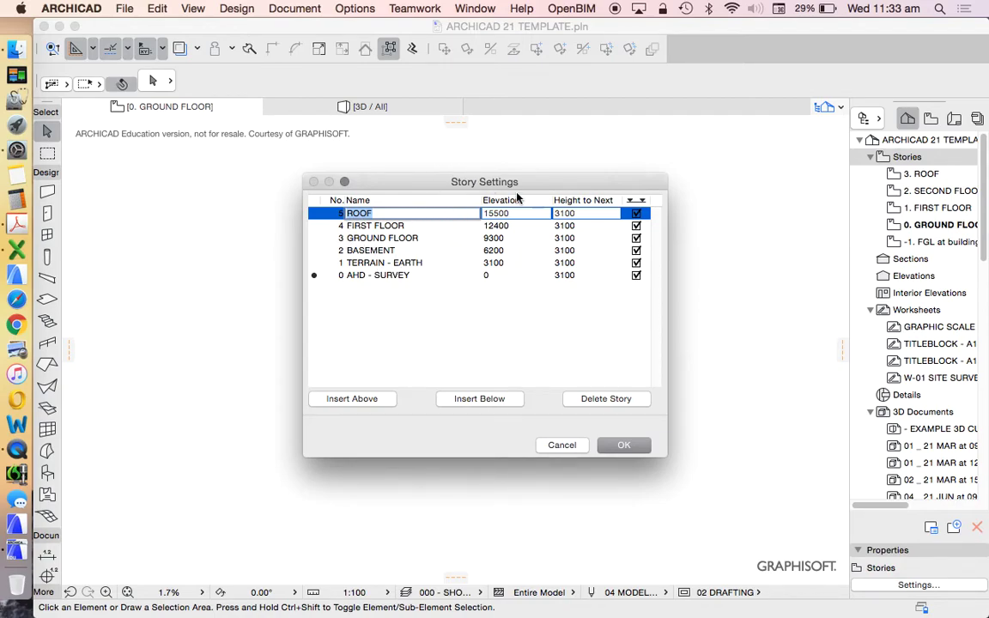
mouse_move(413, 177)
left_mouse_down()
mouse_move(427, 175)
mouse_move(424, 184)
left_mouse_up()
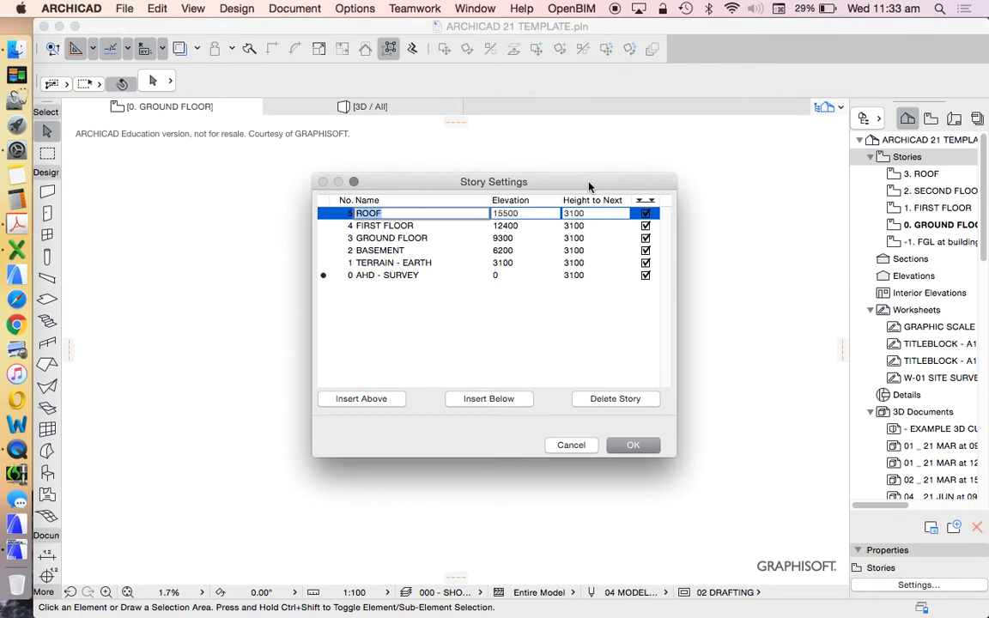
left_click(521, 263)
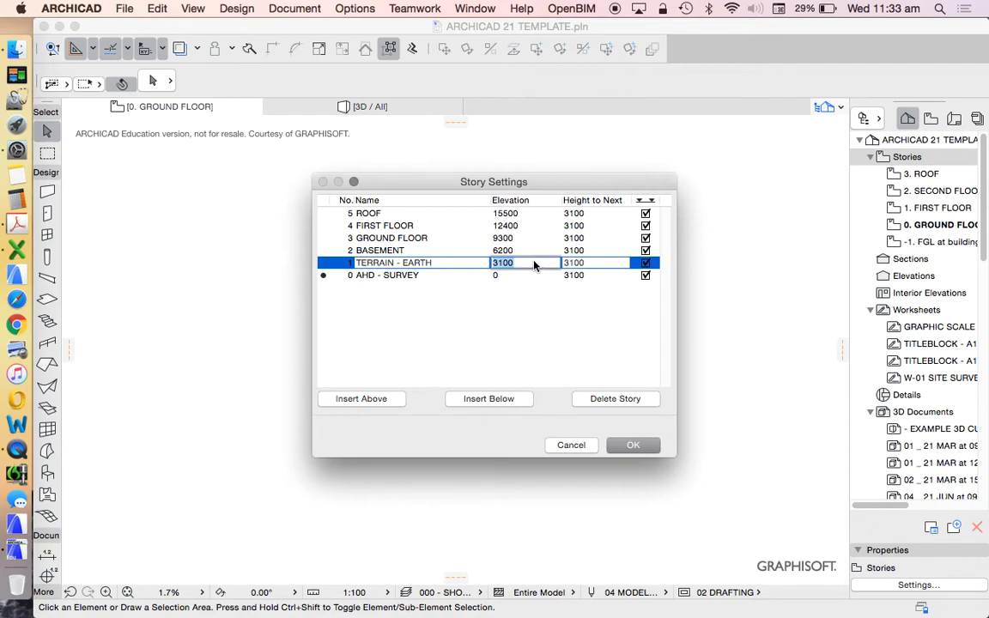
left_click_drag(453, 177, 450, 178)
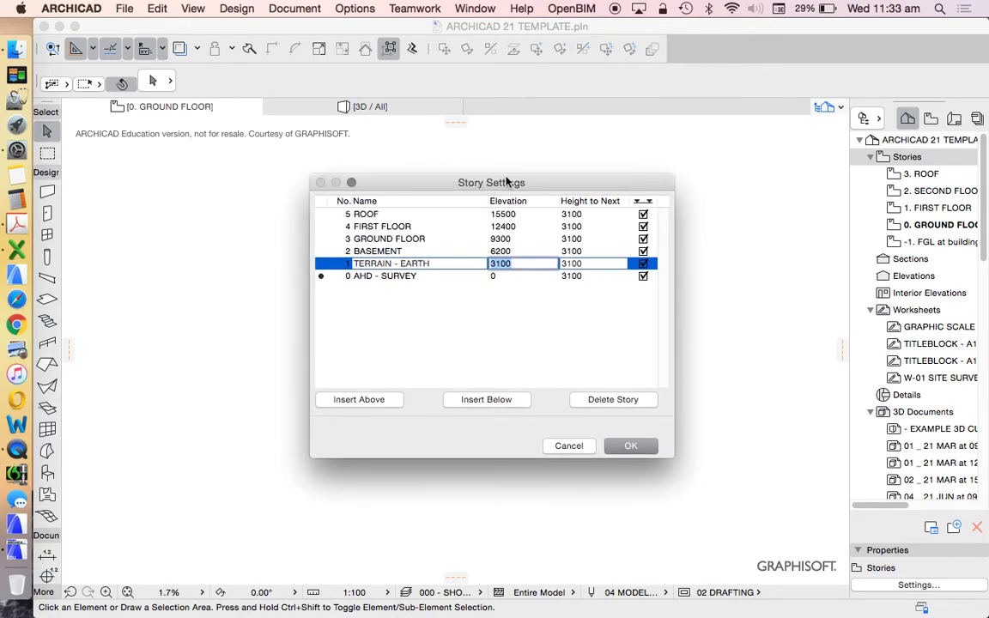
left_click(534, 264)
Set AHD - SURVEY's height to next story to 0.
left_click(591, 278)
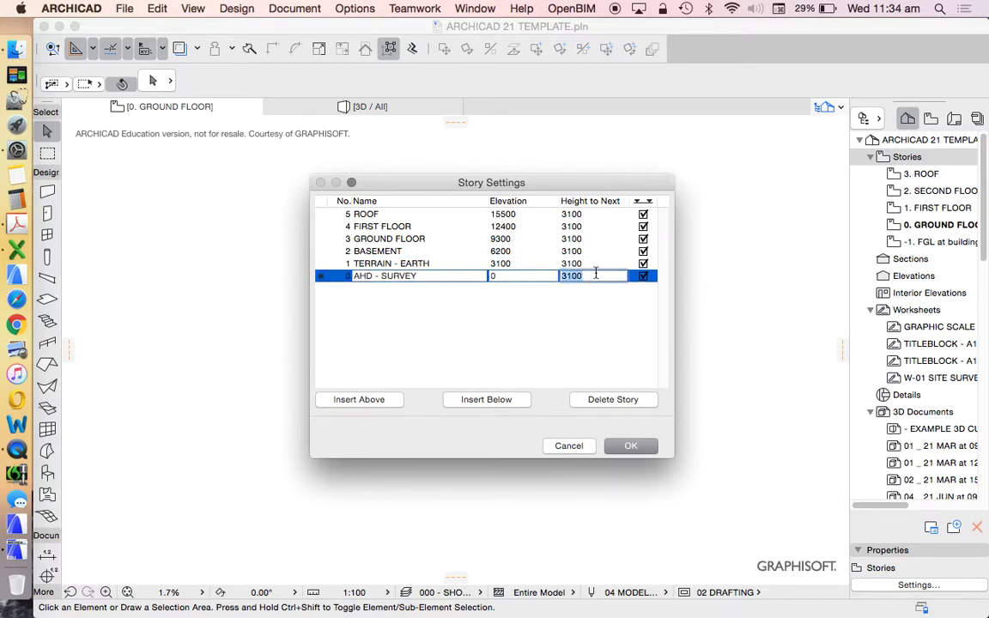
double_click(593, 274)
type("10000")
key("Return")
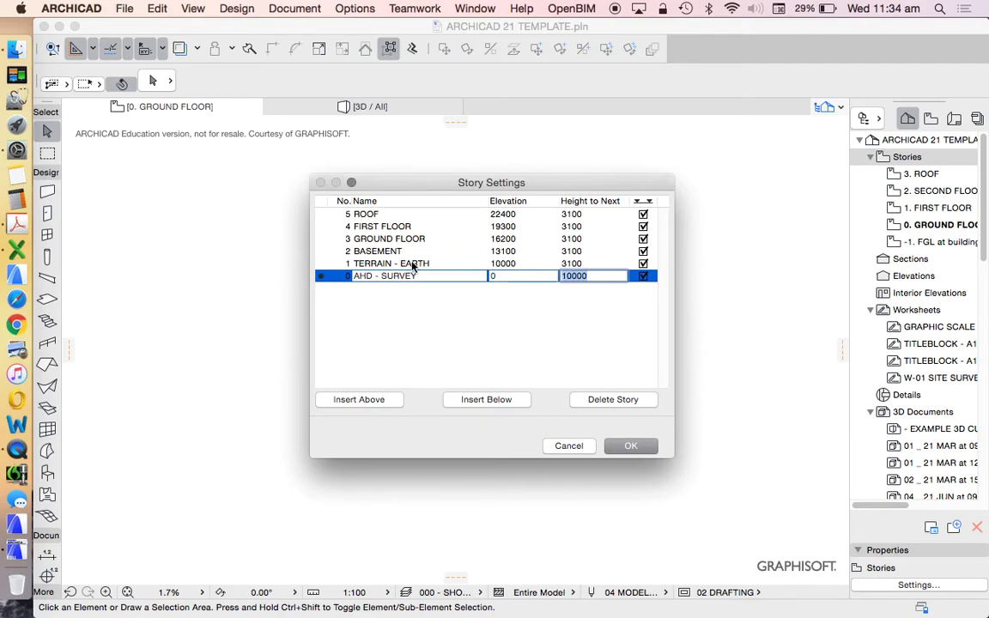
left_click(602, 276)
double_click(580, 282)
type("0")
left_click(523, 264)
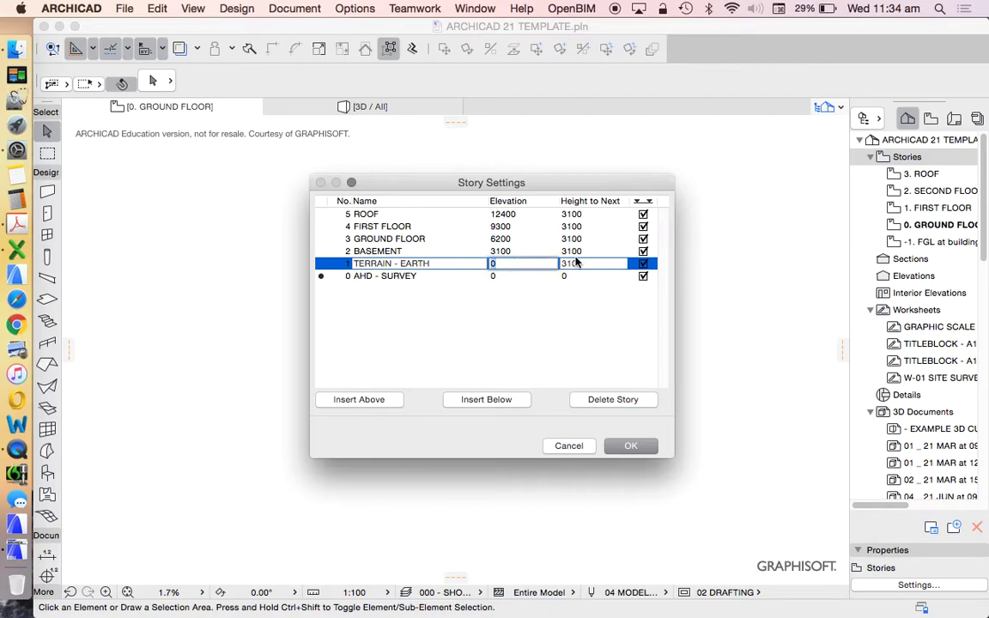
Set TERRAIN - EARTH's height to next story to 10000.
left_click(619, 267)
left_click(587, 275)
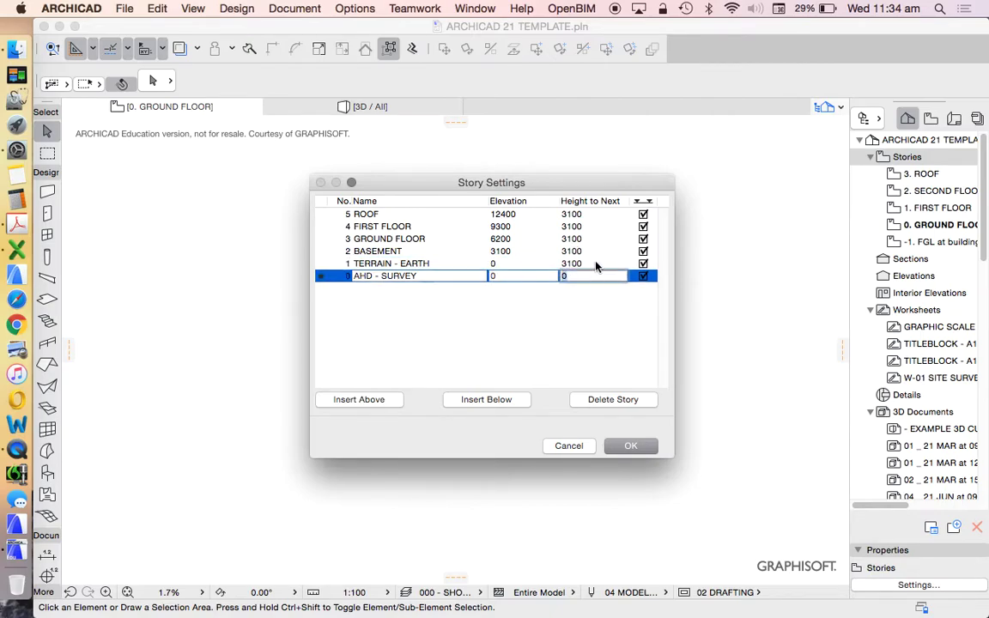
left_click(599, 264)
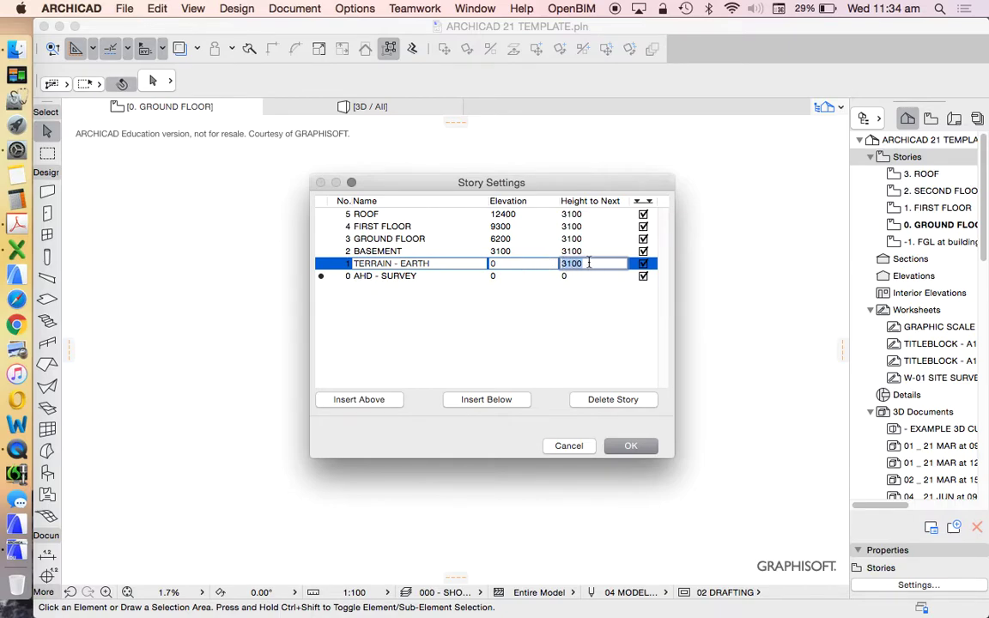
type("10")
key("BackSpace")
key("BackSpace")
type("00")
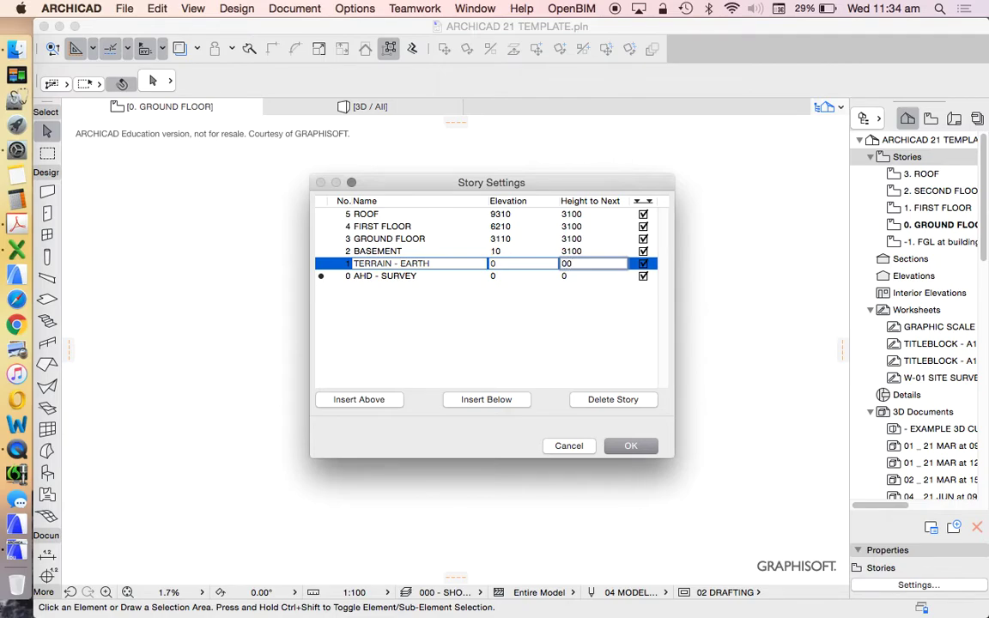
type("00")
left_click(571, 251)
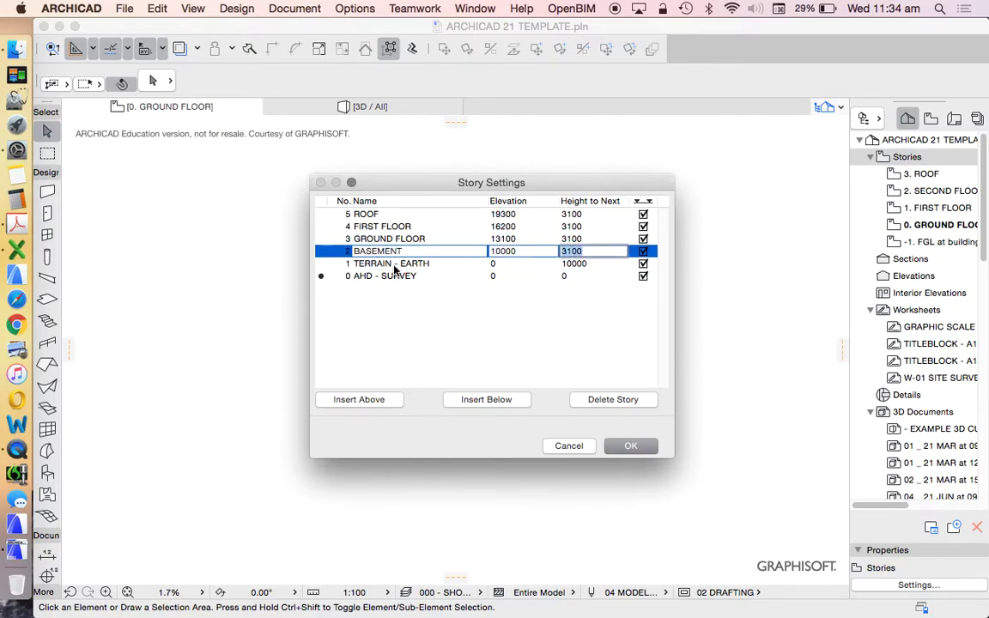
left_click(595, 252)
Set BASEMENT and GROUND FLOOR heights to next story to 3000.
double_click(593, 251)
type("3000")
left_click_drag(526, 226, 581, 237)
left_click(581, 251)
left_click(571, 238)
left_click(520, 240)
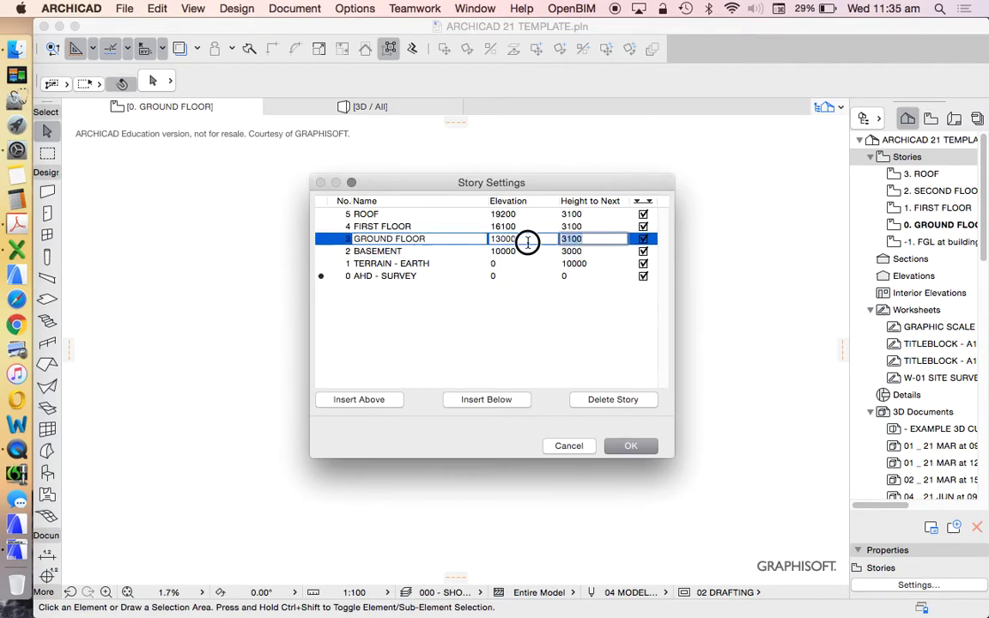
type("3000")
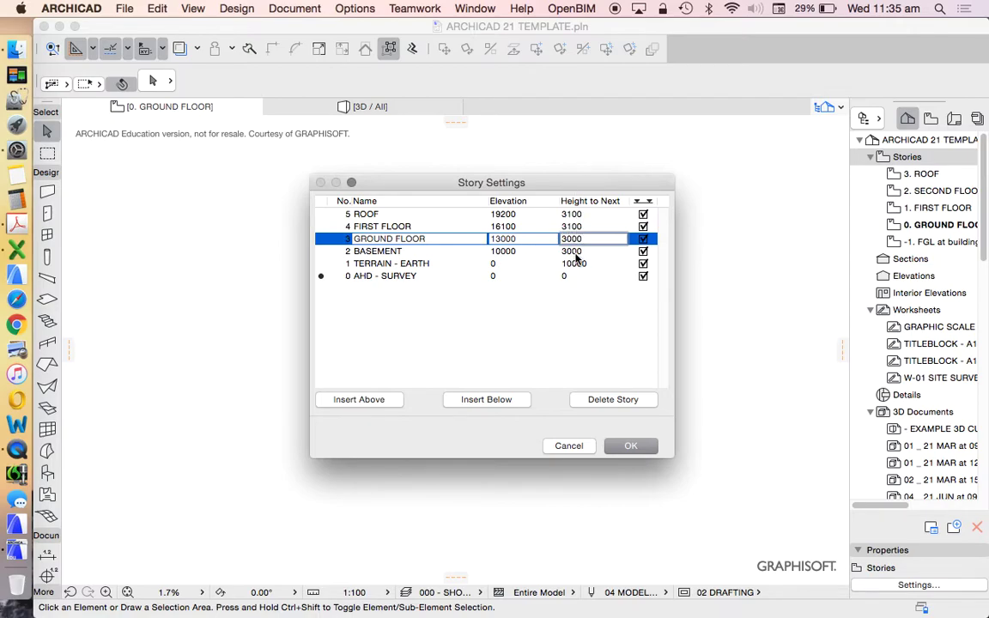
key("Return")
Set FIRST FLOOR and ROOF heights to next story to 3000.
left_click(594, 226)
type("3000")
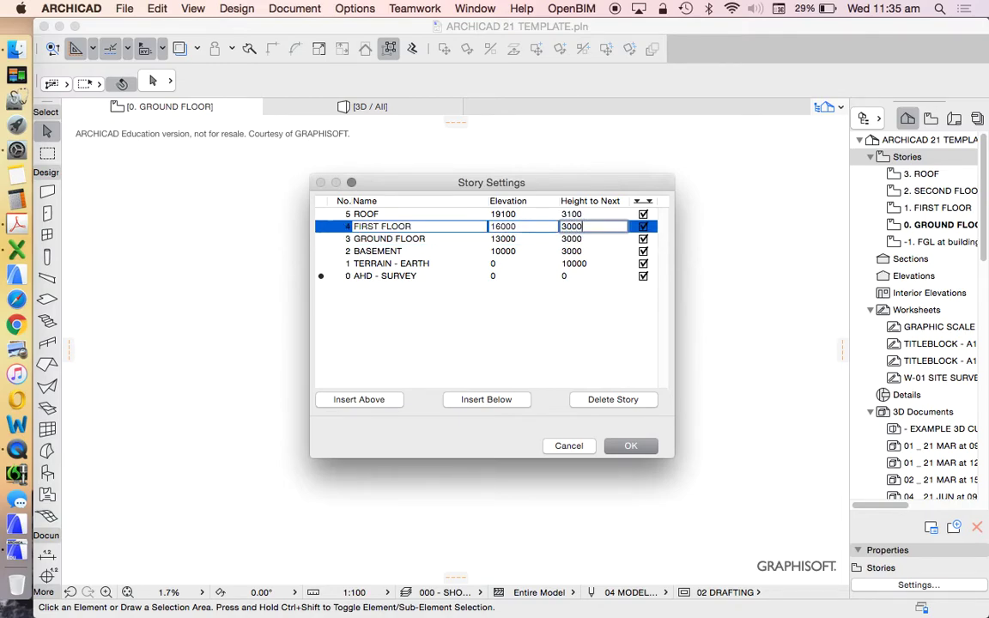
left_click(579, 214)
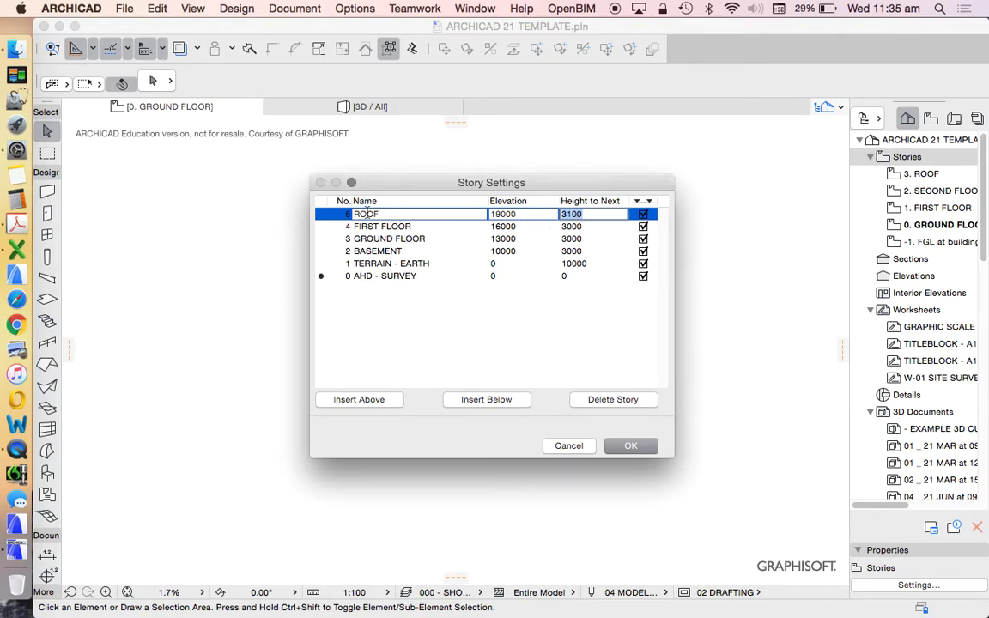
left_click(591, 214)
double_click(591, 214)
type("3000")
key("Return")
Confirm the Story Settings and accept deleting the old stories.
left_click(635, 446)
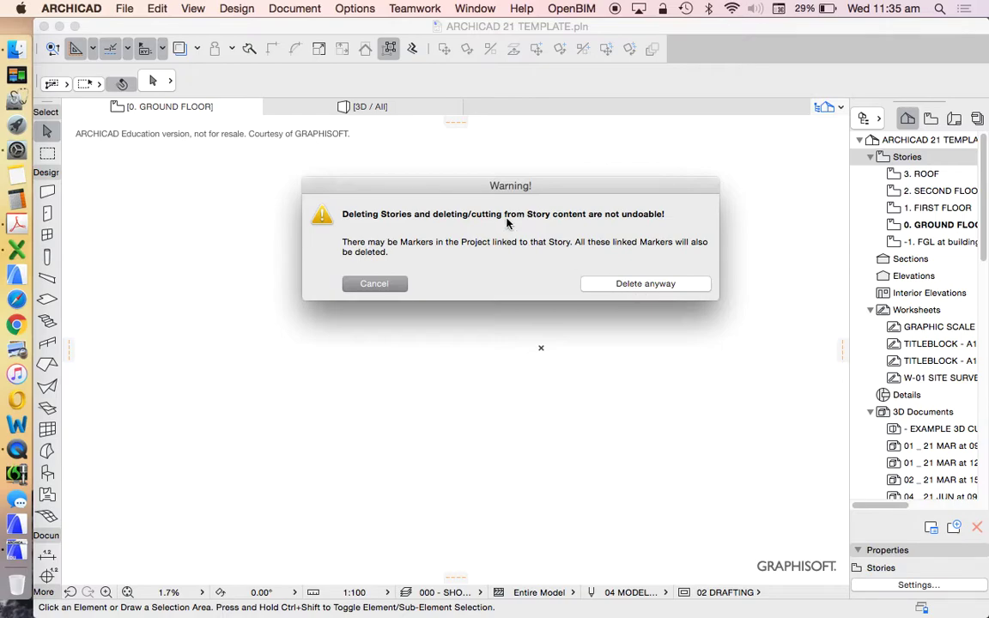
left_click_drag(461, 187, 458, 213)
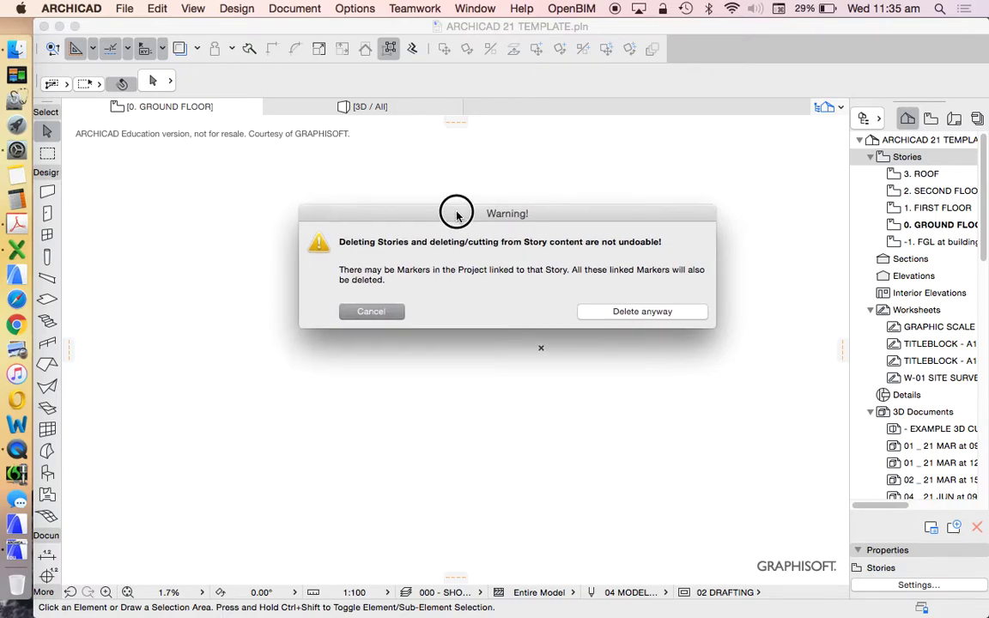
left_click(642, 310)
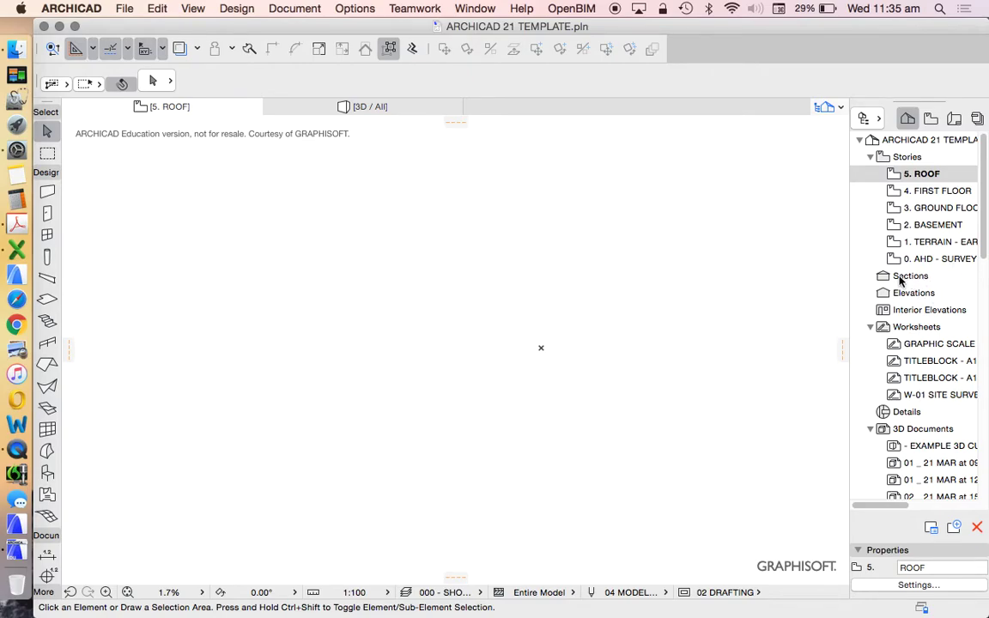
Collapse the Stories list and browse Sections, Elevations, Interior Elevations and Worksheets in the Project Map.
left_click(871, 159)
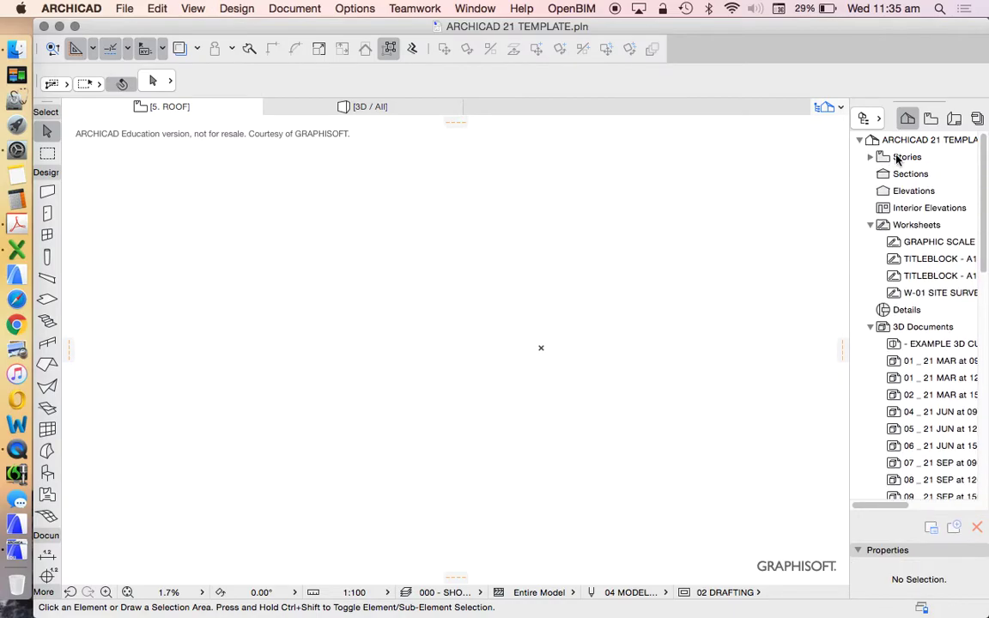
left_click(871, 158)
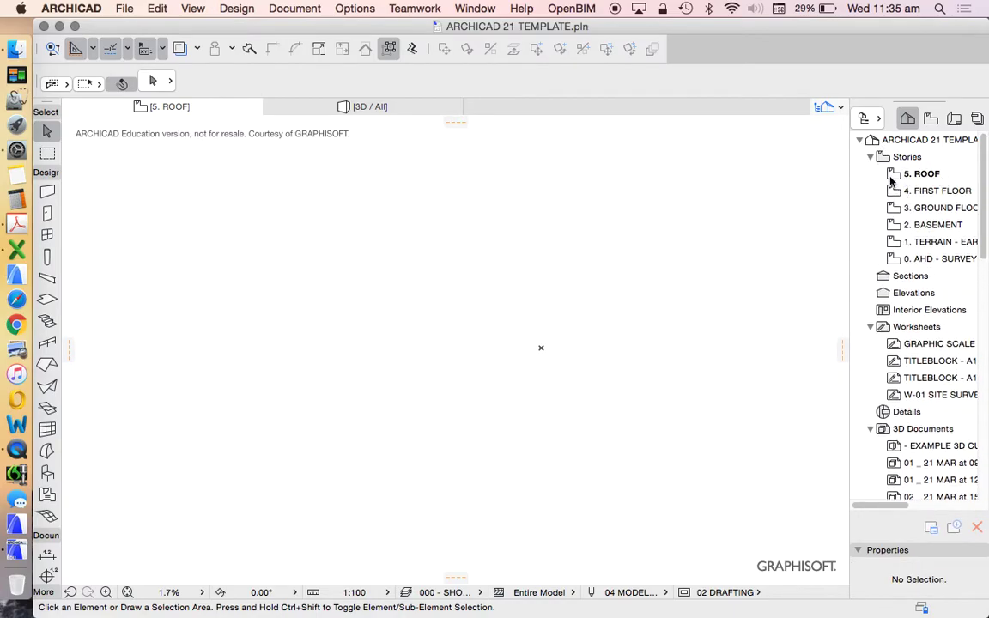
left_click(872, 158)
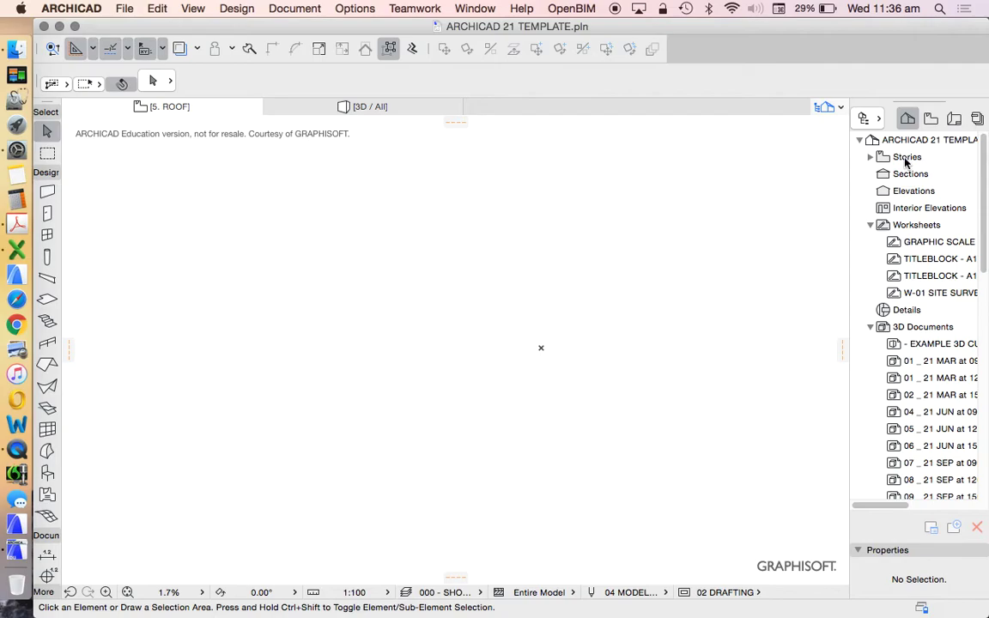
left_click(909, 176)
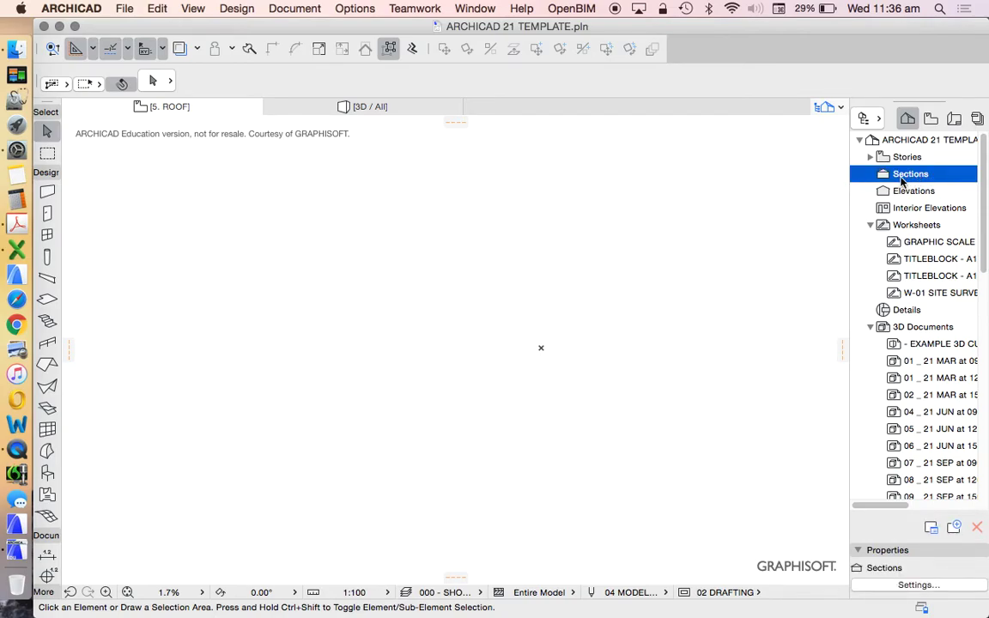
left_click(907, 193)
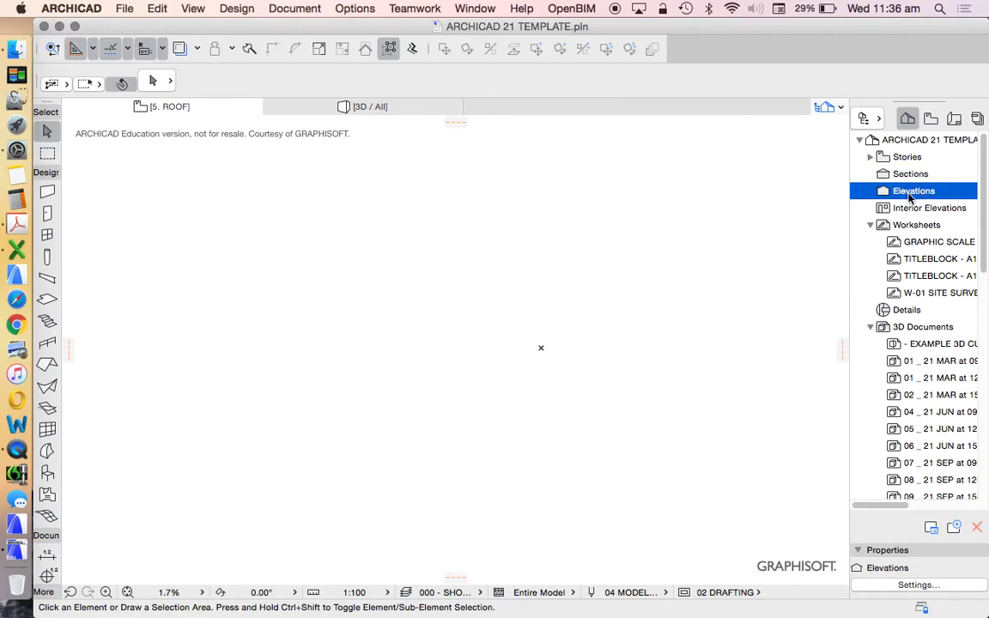
left_click(918, 212)
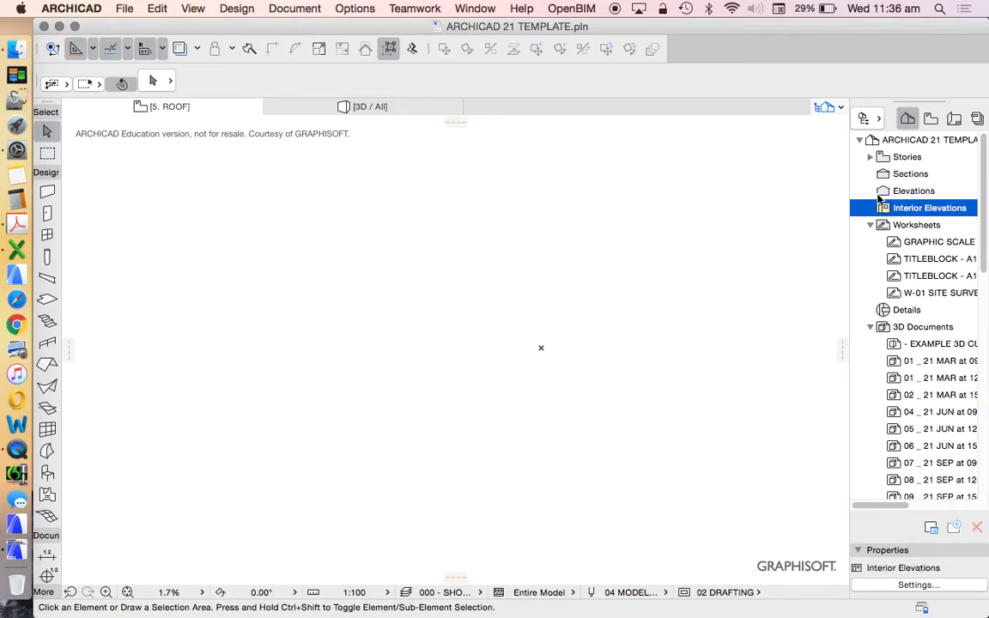
left_click(912, 225)
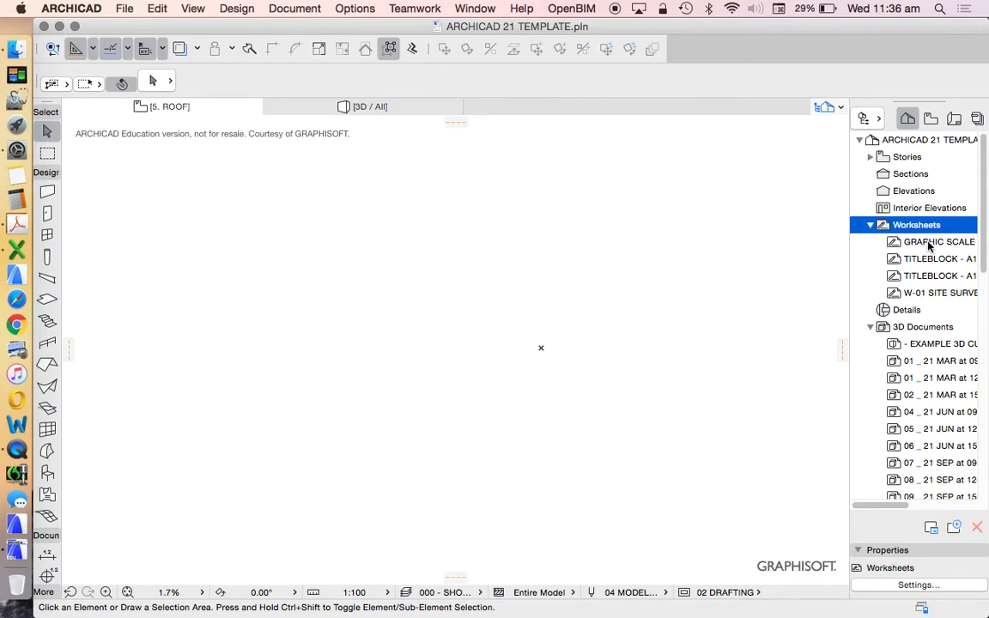
Open the GRAPHIC SCALE worksheet and zoom in and out on its 1:100 scale bar.
double_click(929, 243)
scroll(432, 267, "down", 3)
scroll(437, 347, "up", 3)
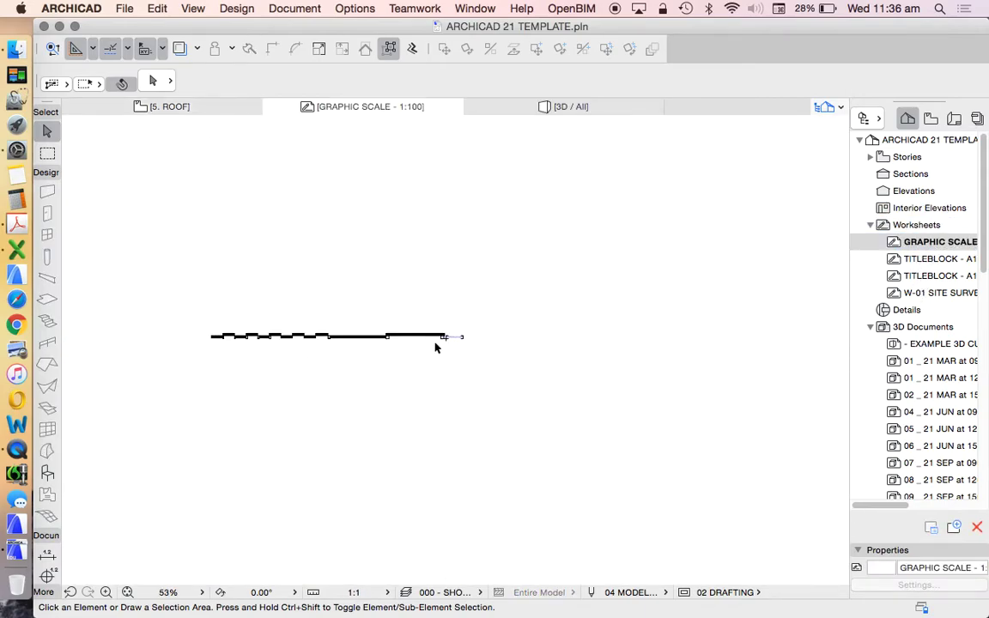
scroll(435, 347, "down", 3)
scroll(484, 323, "up", 5)
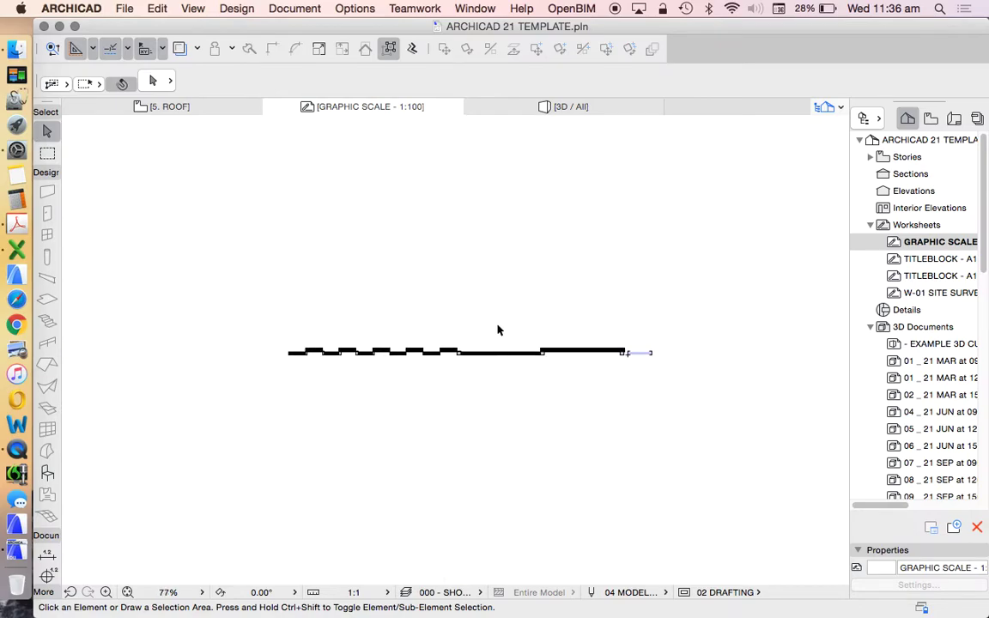
scroll(497, 329, "up", 3)
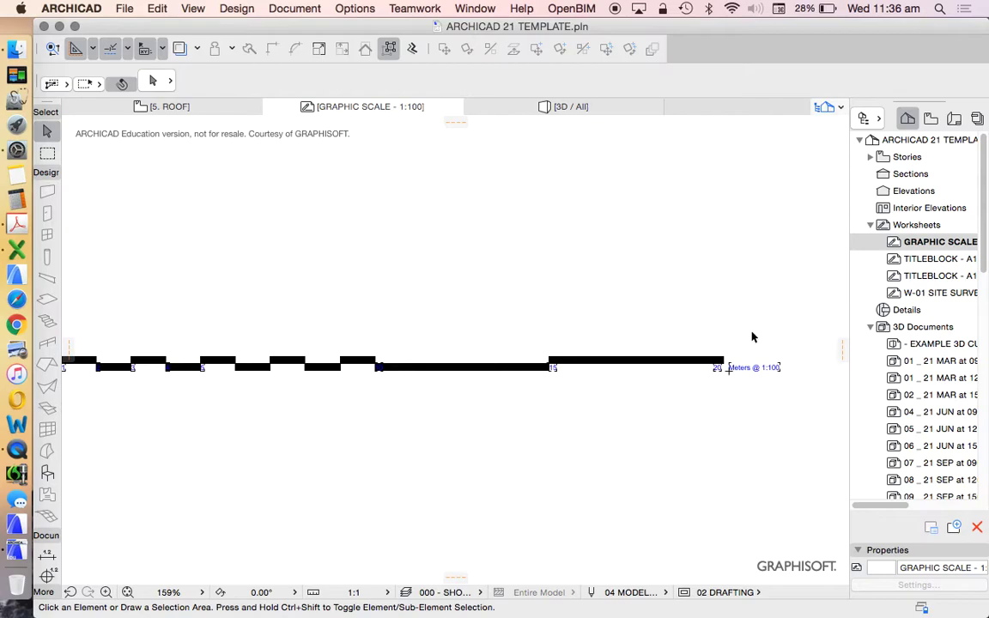
scroll(709, 390, "up", 3)
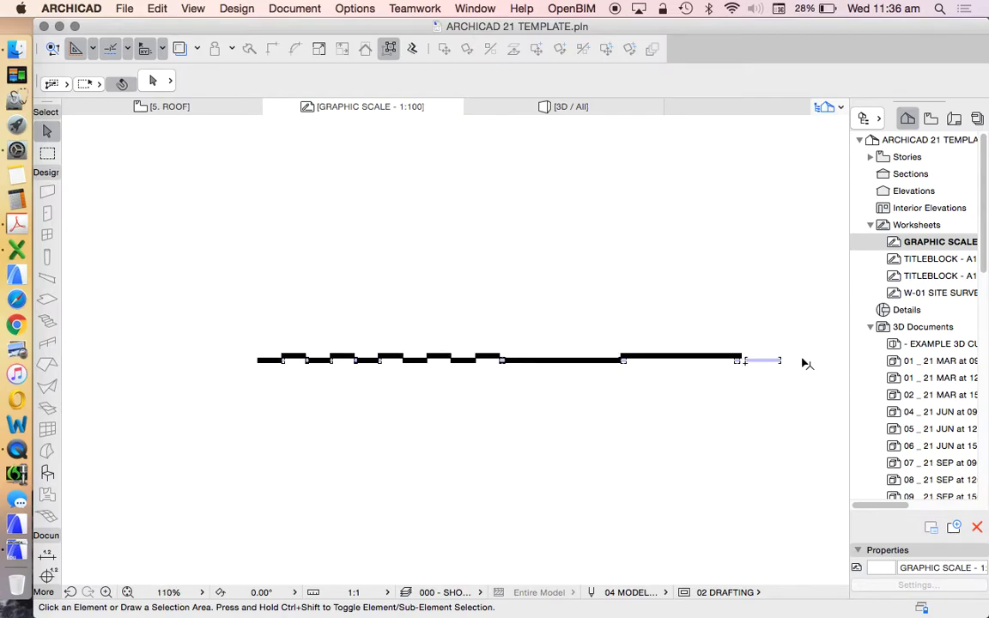
scroll(749, 350, "up", 5)
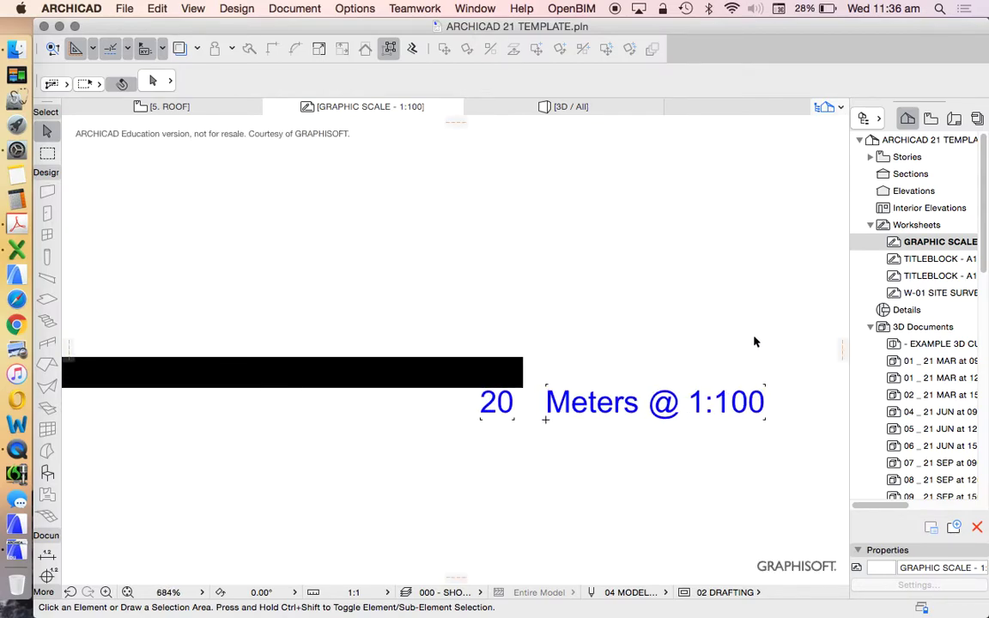
scroll(745, 296, "down", 8)
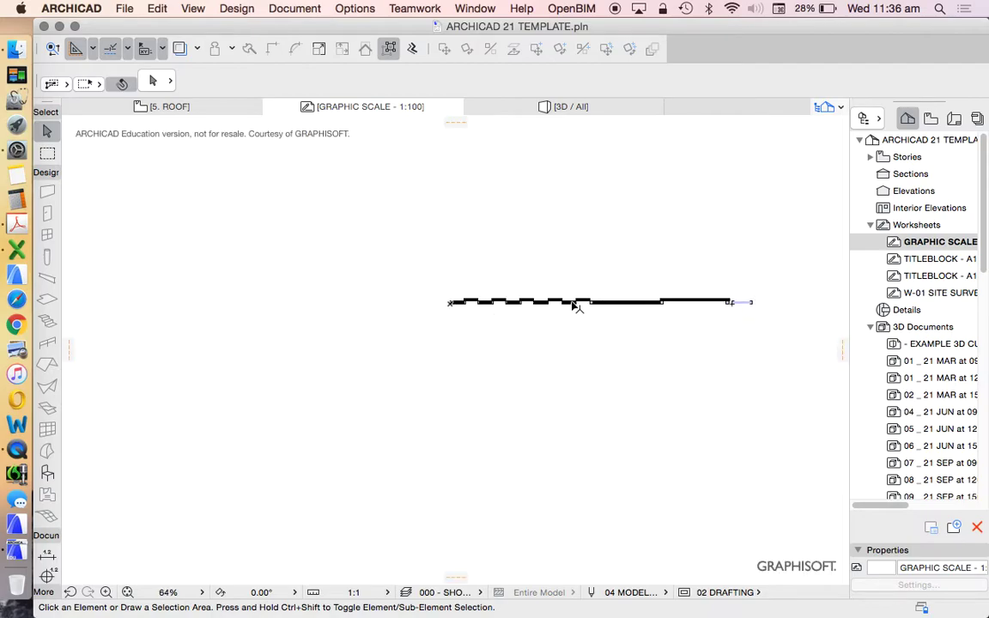
scroll(601, 318, "up", 3)
scroll(461, 322, "up", 5)
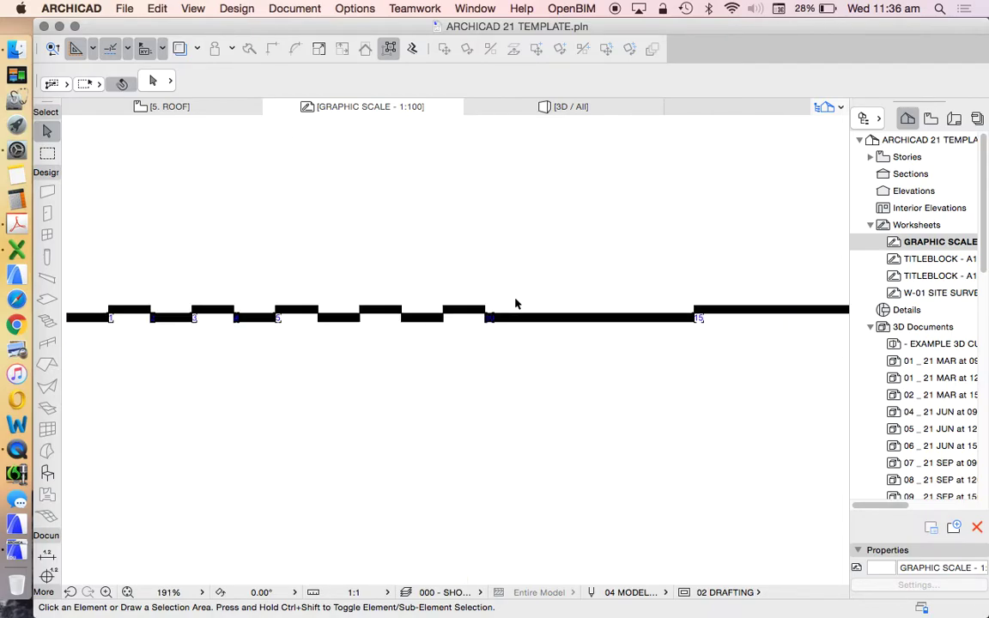
scroll(461, 300, "down", 5)
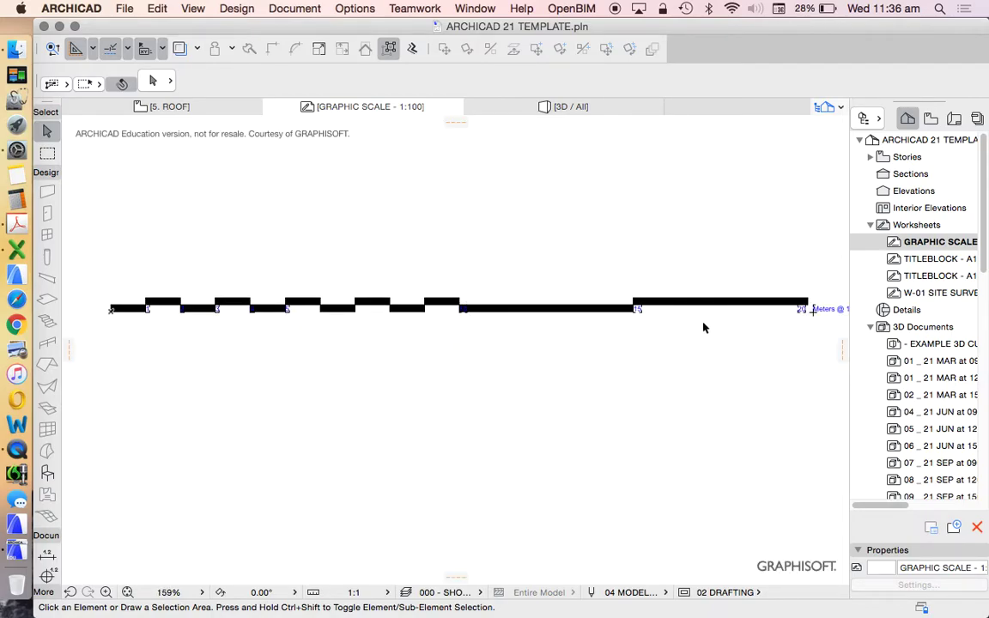
scroll(562, 312, "up", 3)
Select the 15 label on the scale bar, then clear the selection.
left_click(553, 330)
scroll(603, 256, "down", 5)
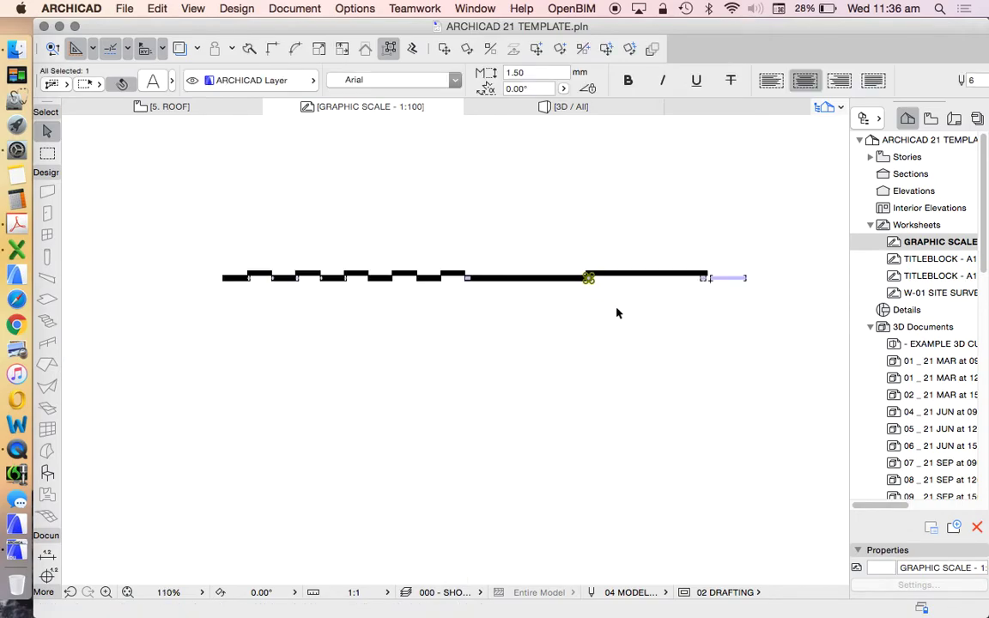
scroll(515, 283, "up", 1)
scroll(444, 266, "up", 5)
scroll(569, 321, "down", 5)
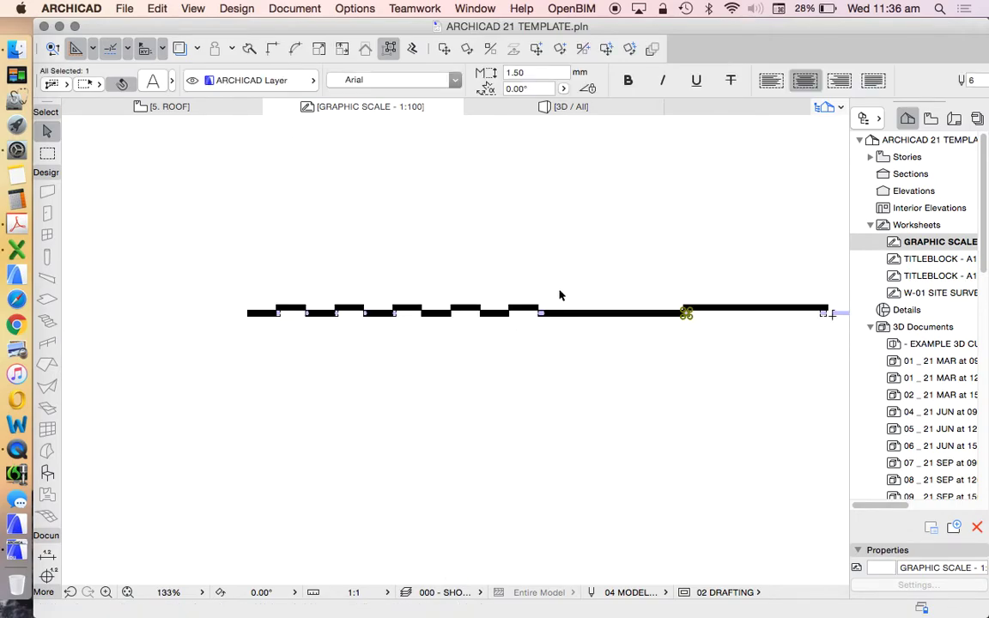
scroll(386, 307, "up", 3)
scroll(332, 306, "down", 5)
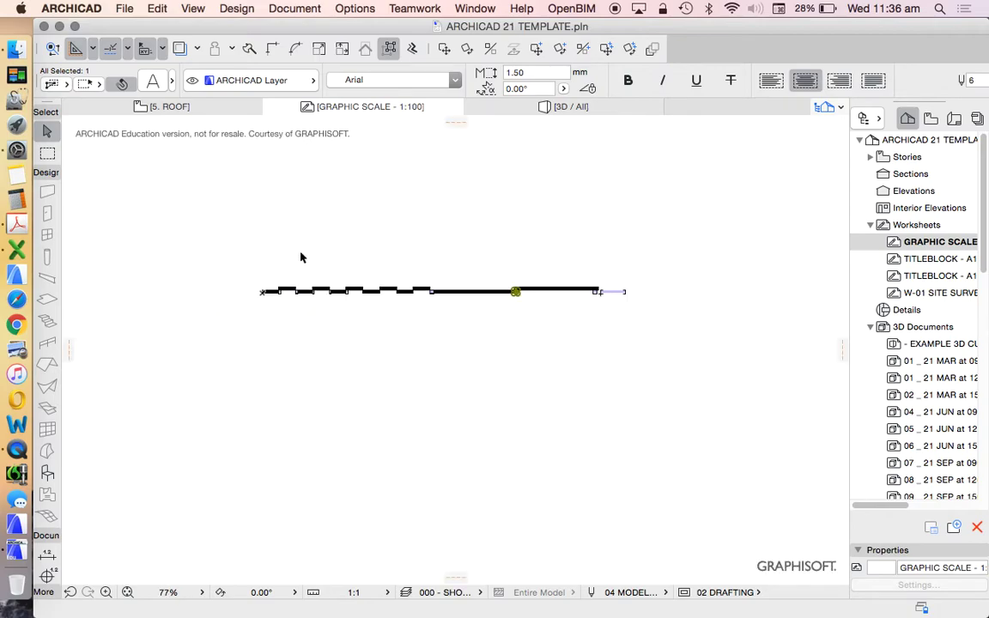
left_click(545, 265)
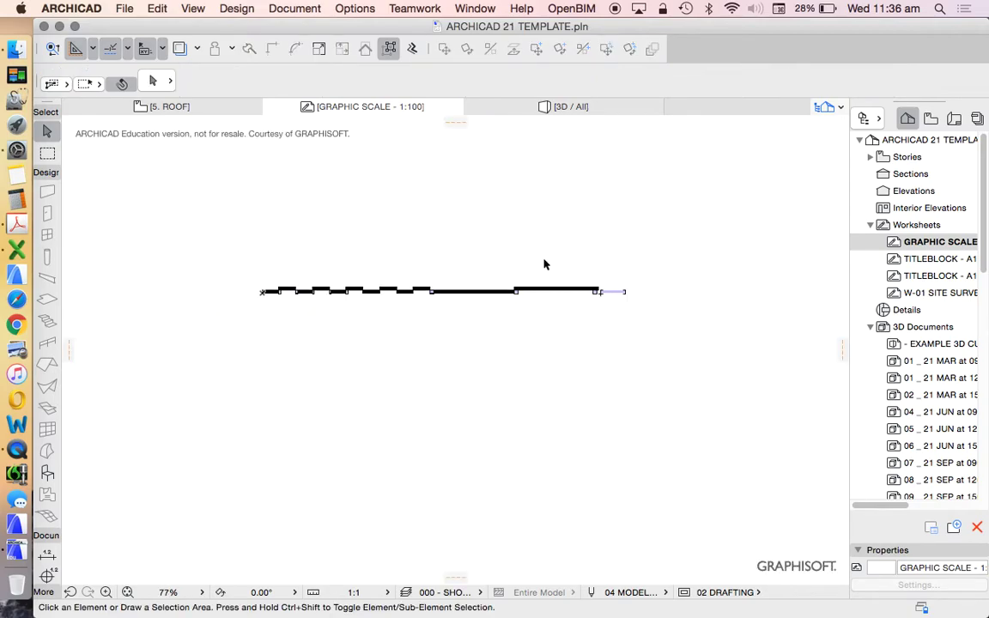
Open the TITLEBLOCK - A1 HORIZONTAL worksheet and inspect its title block text fields.
double_click(940, 258)
scroll(527, 367, "up", 3)
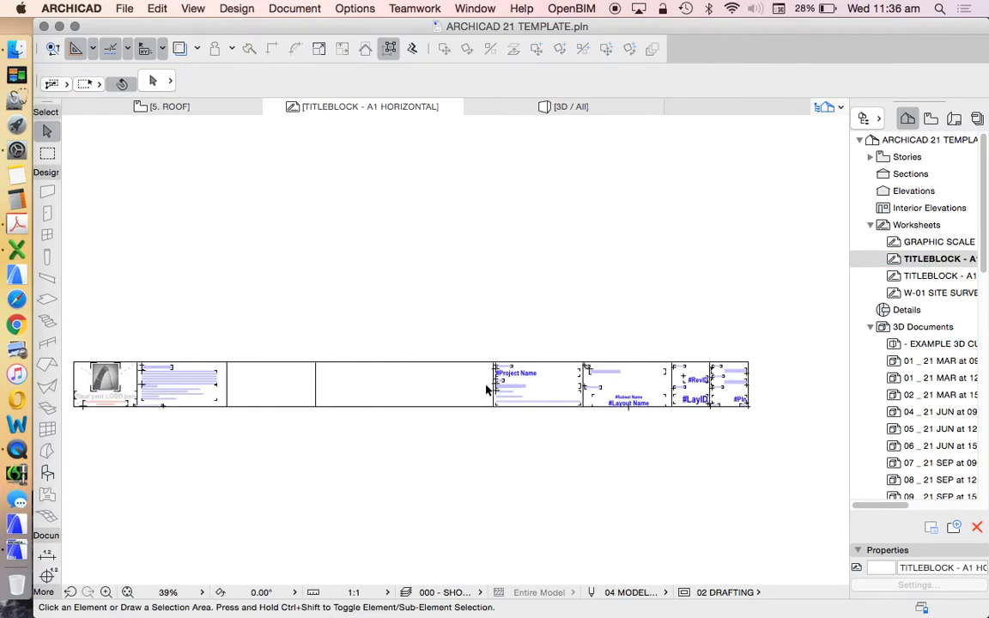
scroll(535, 381, "down", 1)
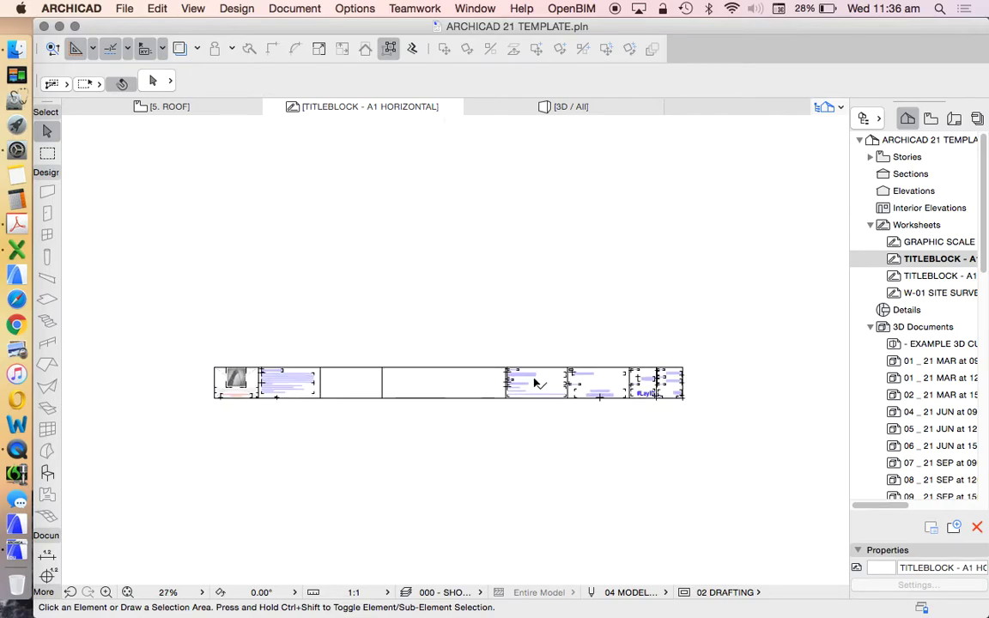
left_click(292, 378)
mouse_move(904, 504)
left_mouse_down()
mouse_move(936, 506)
mouse_move(901, 510)
left_mouse_up()
Open the TITLEBLOCK - A1 VERTICAL worksheet and zoom around its project and layout name fields.
double_click(938, 276)
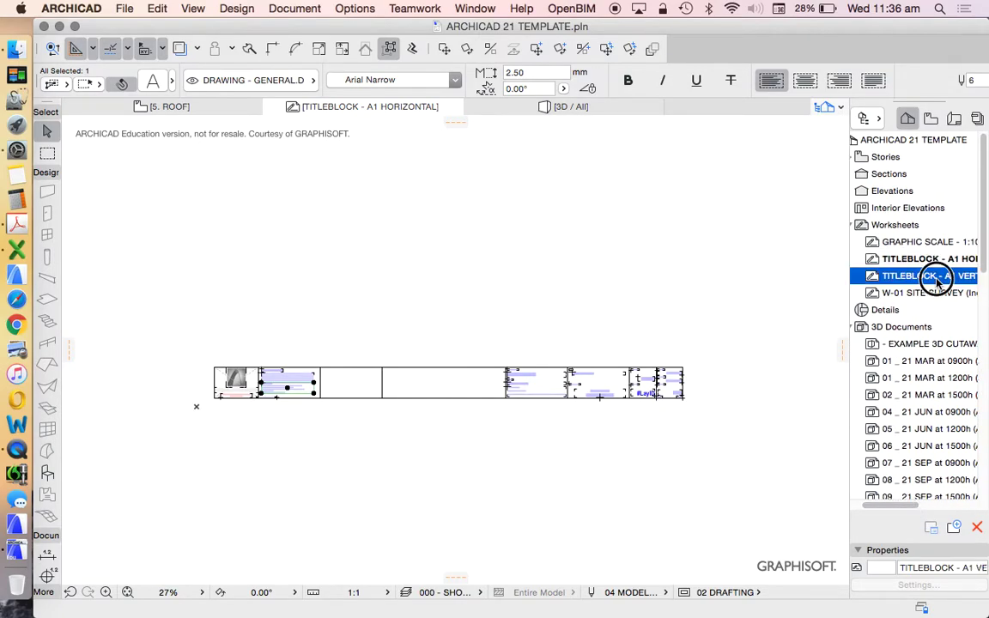
scroll(561, 376, "down", 5)
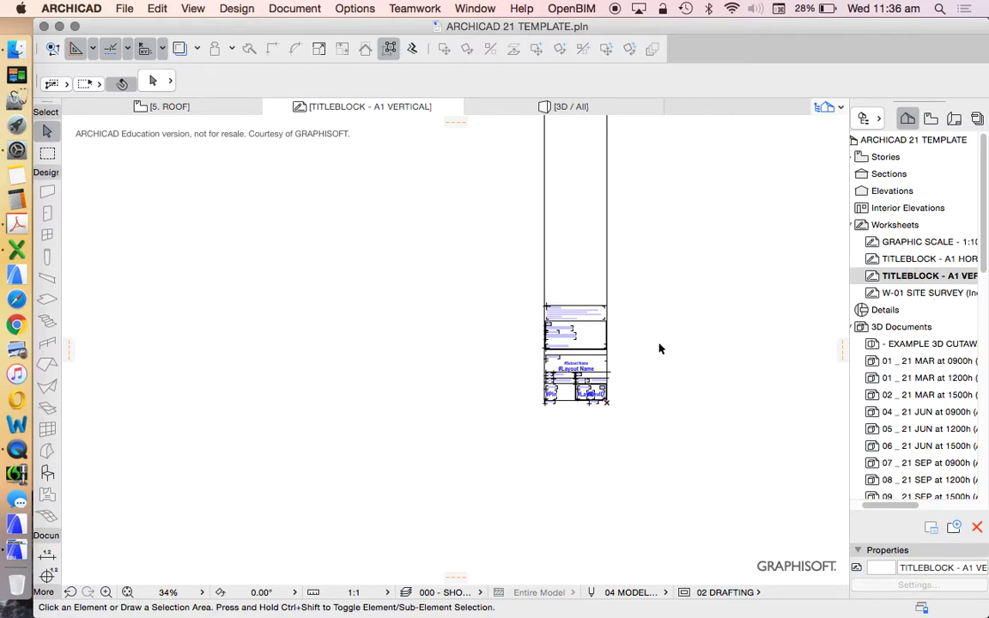
scroll(660, 349, "up", 5)
scroll(760, 336, "down", 4)
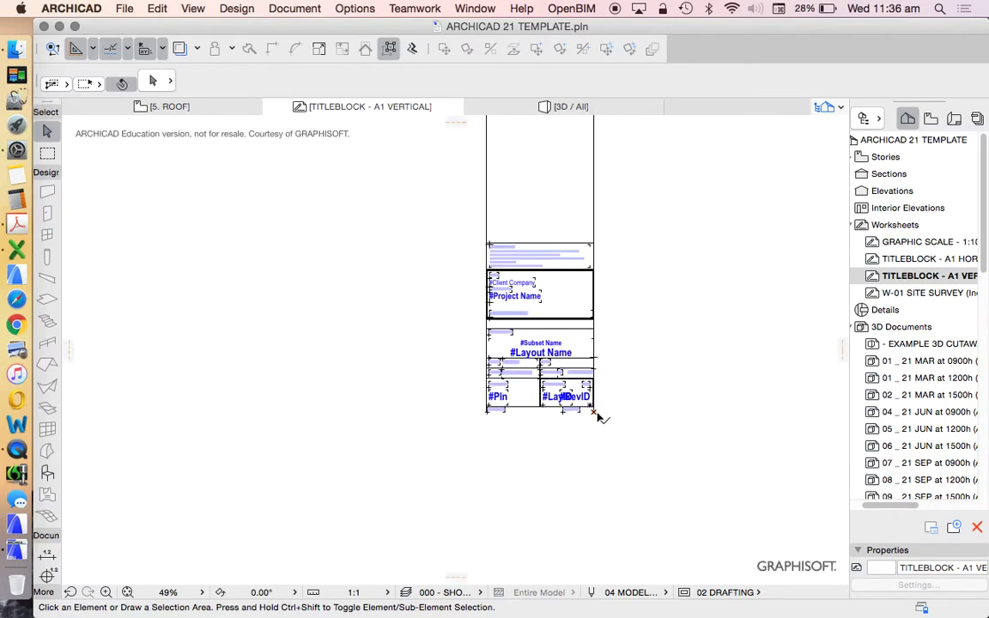
scroll(610, 430, "down", 5)
scroll(614, 326, "up", 3)
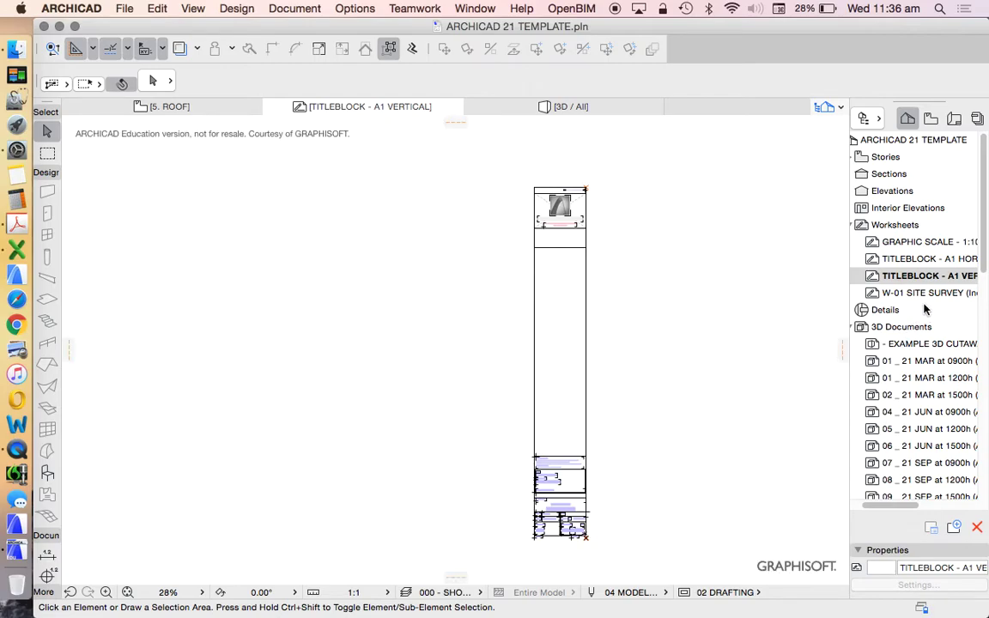
Delete the W-01 SITE SURVEY worksheet, leaving GRAPHIC SCALE and the two A1 title blocks.
double_click(863, 294)
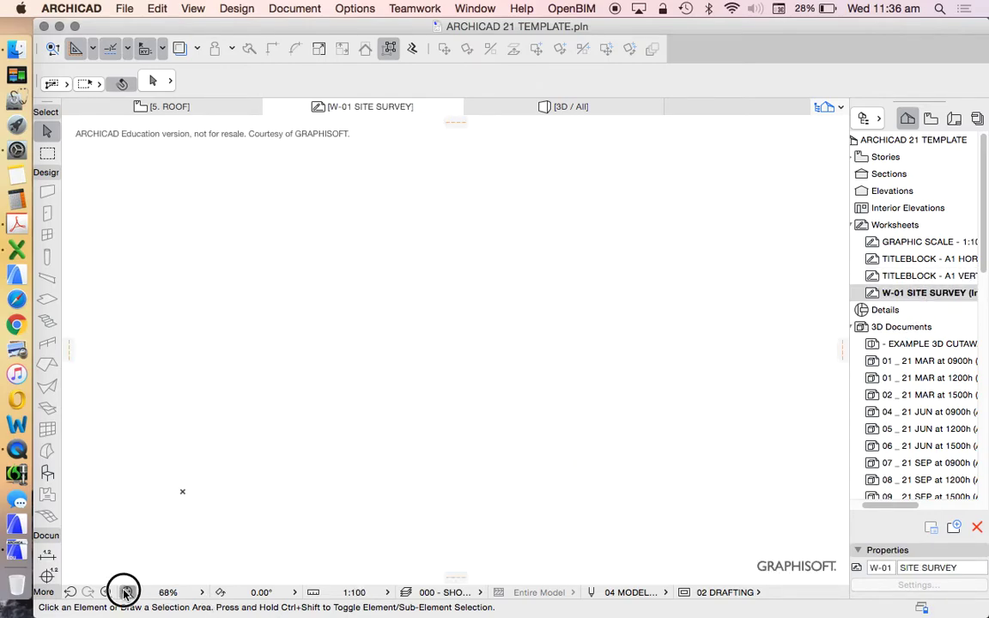
scroll(481, 411, "down", 4)
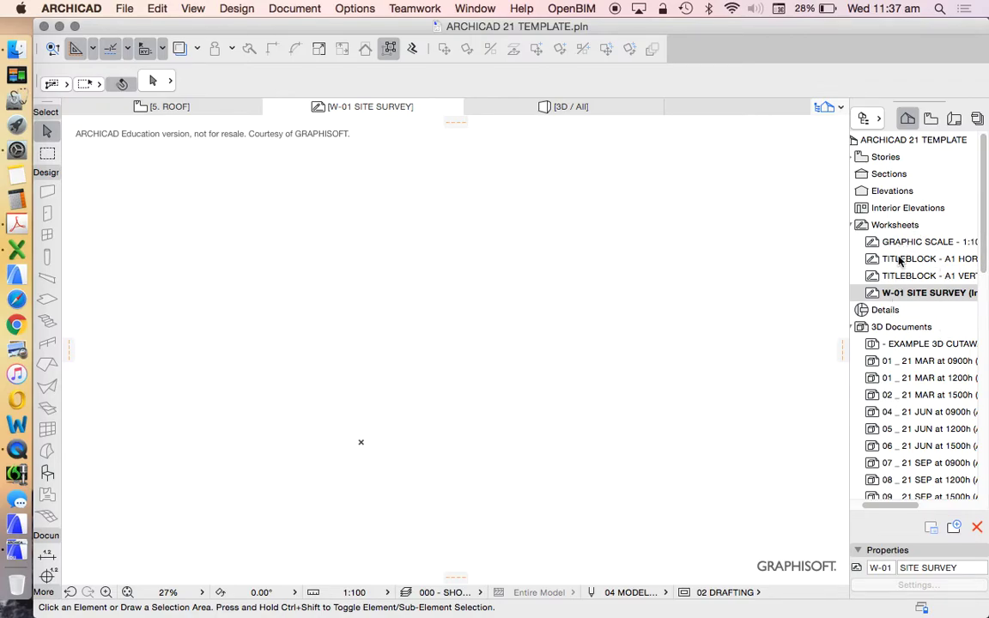
scroll(947, 283, "down", 1)
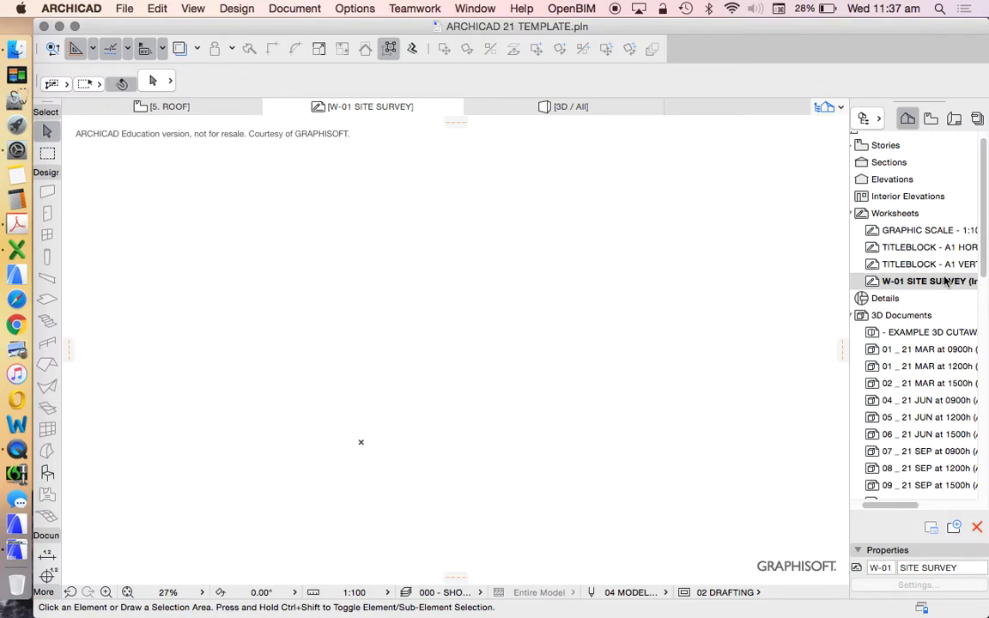
right_click(947, 283)
left_click(828, 355)
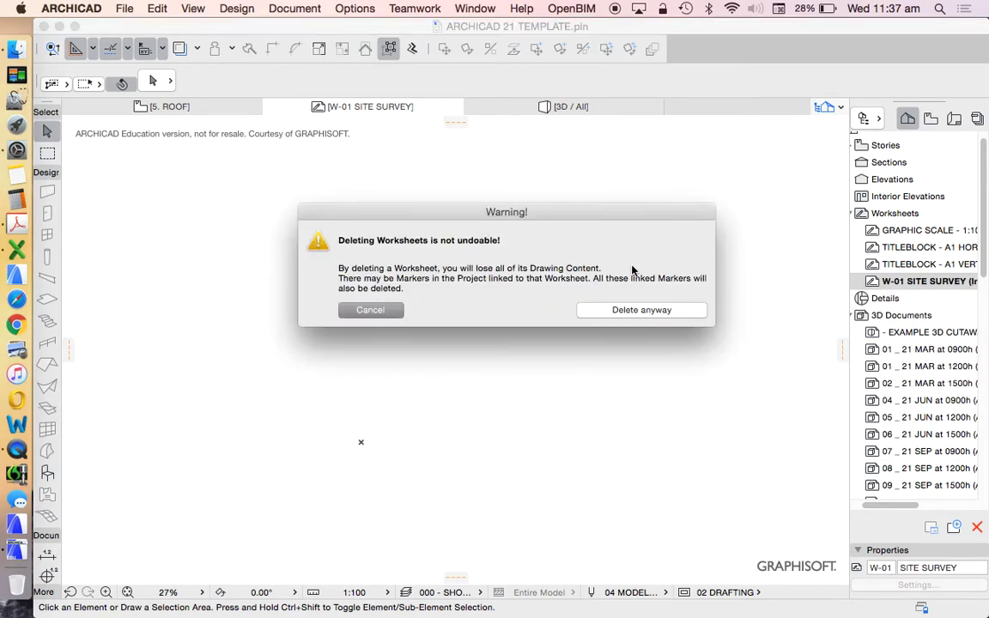
left_click(661, 312)
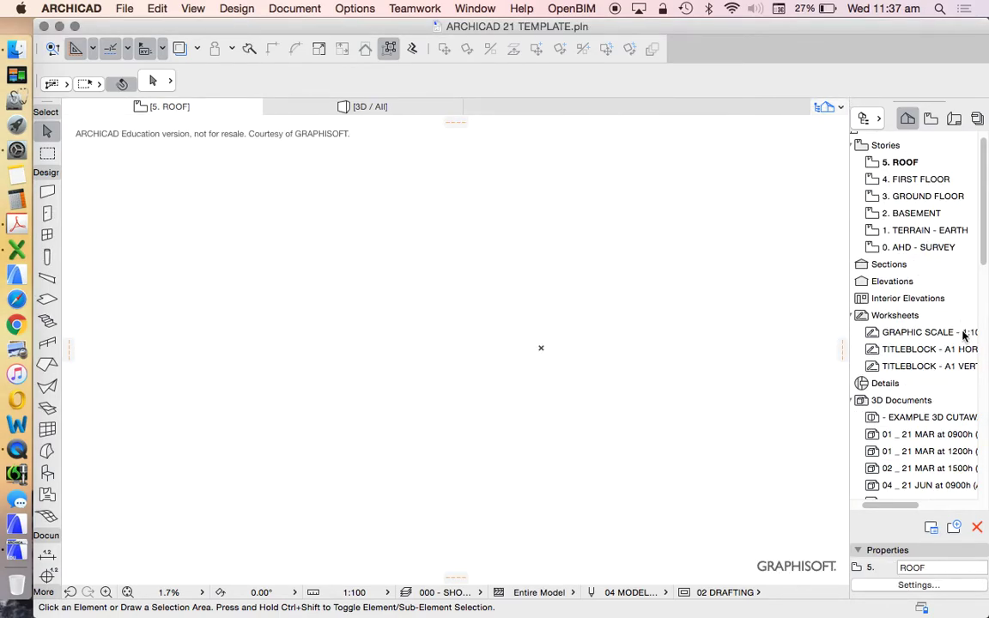
Select 3D Documents to reveal EXAMPLE 3D CUTAWAY and the 21 MAR–21 DEC sun-study views.
scroll(969, 297, "down", 5)
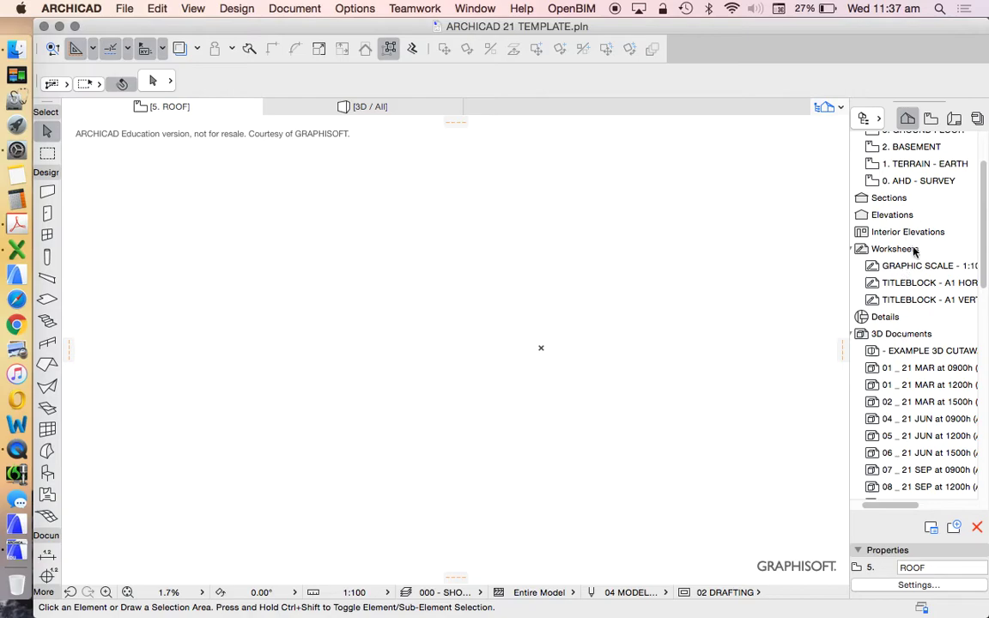
scroll(948, 272, "down", 2)
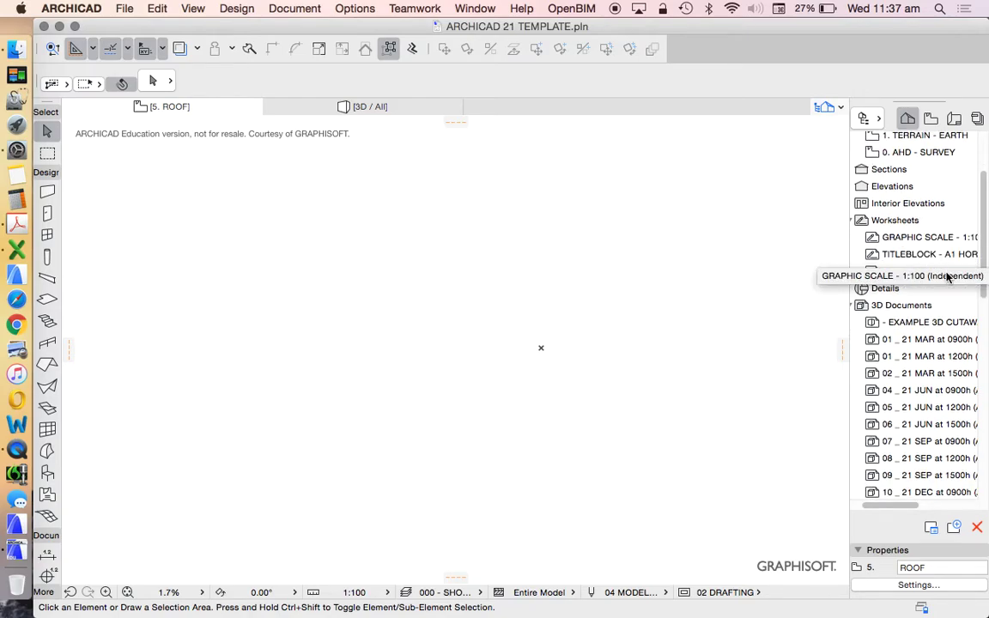
left_click(886, 292)
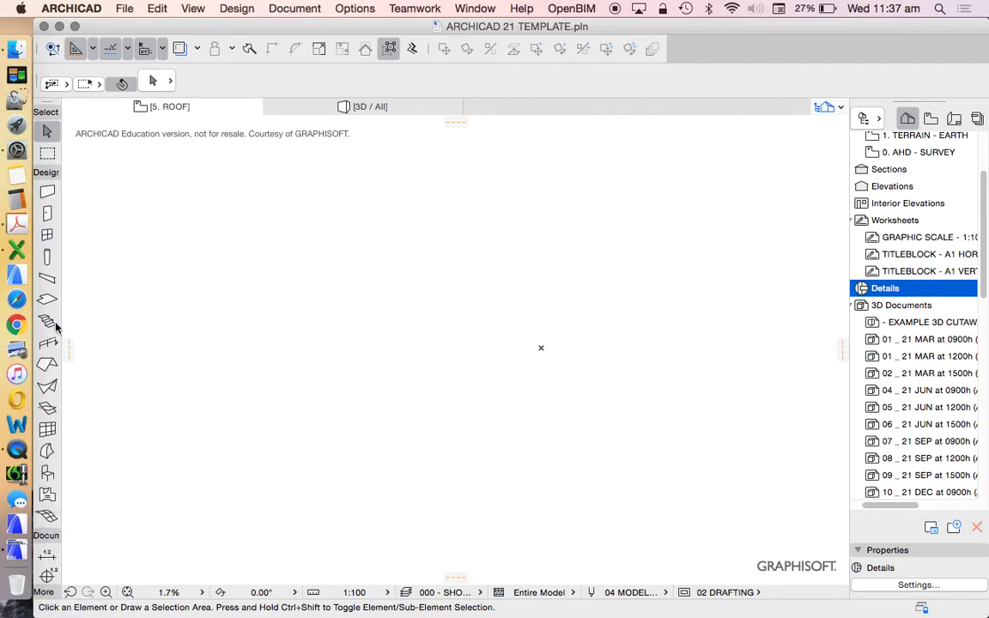
left_click(50, 174)
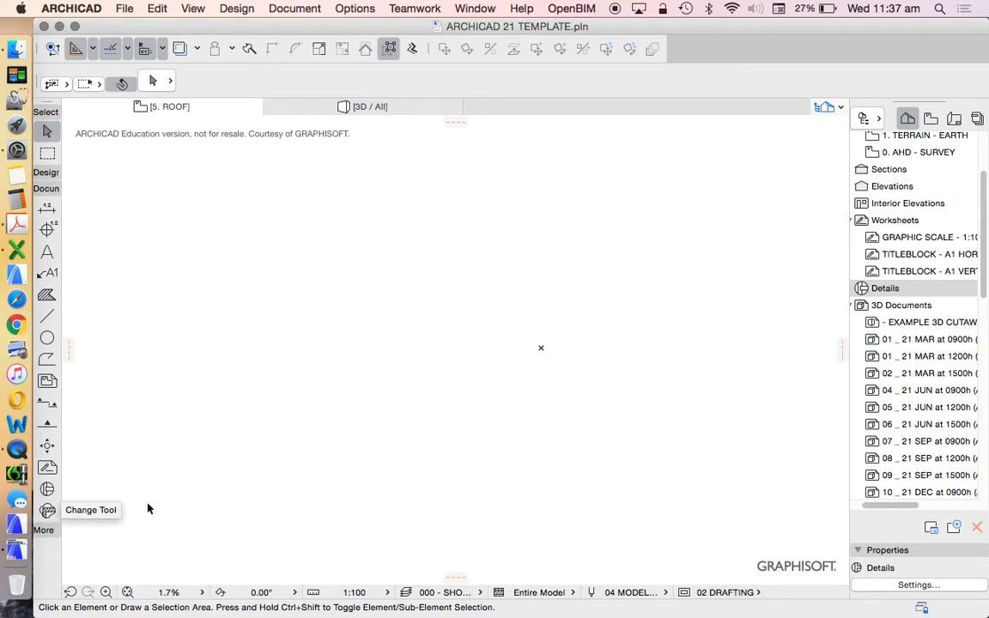
left_click(882, 307)
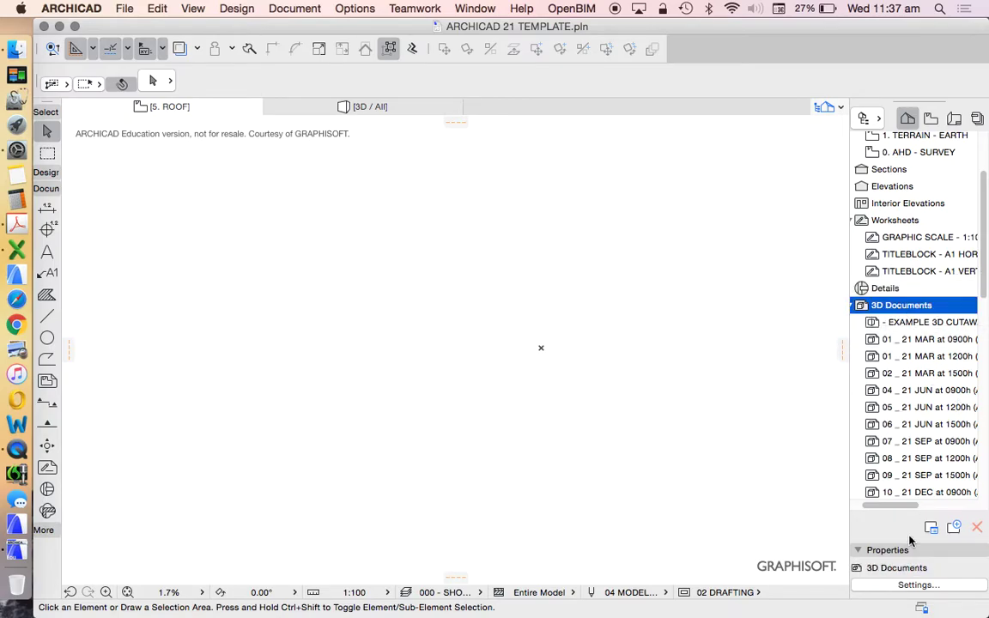
left_click_drag(889, 506, 850, 521)
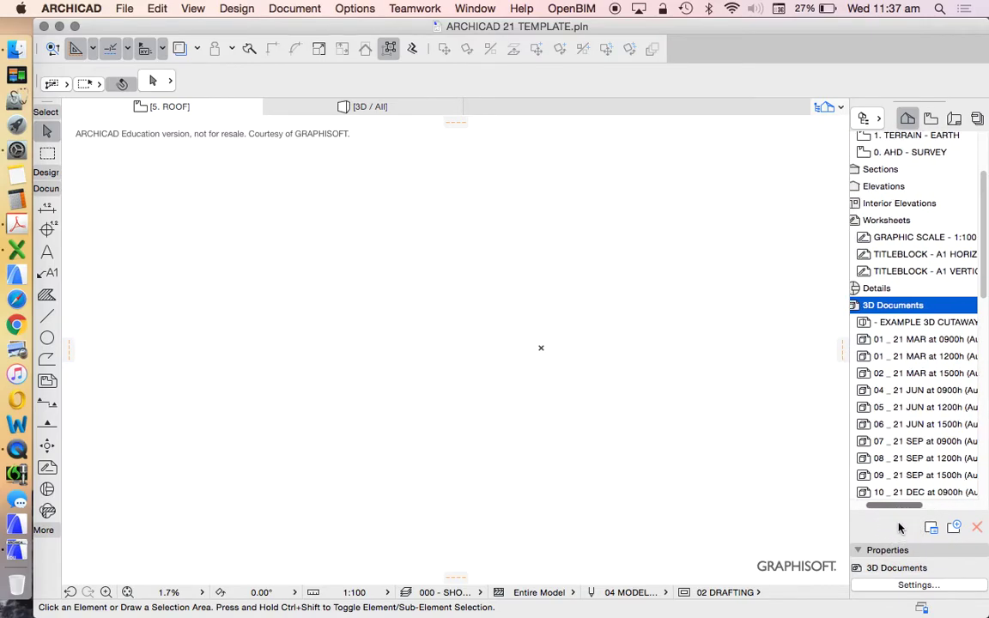
left_click(930, 337)
left_click(932, 352)
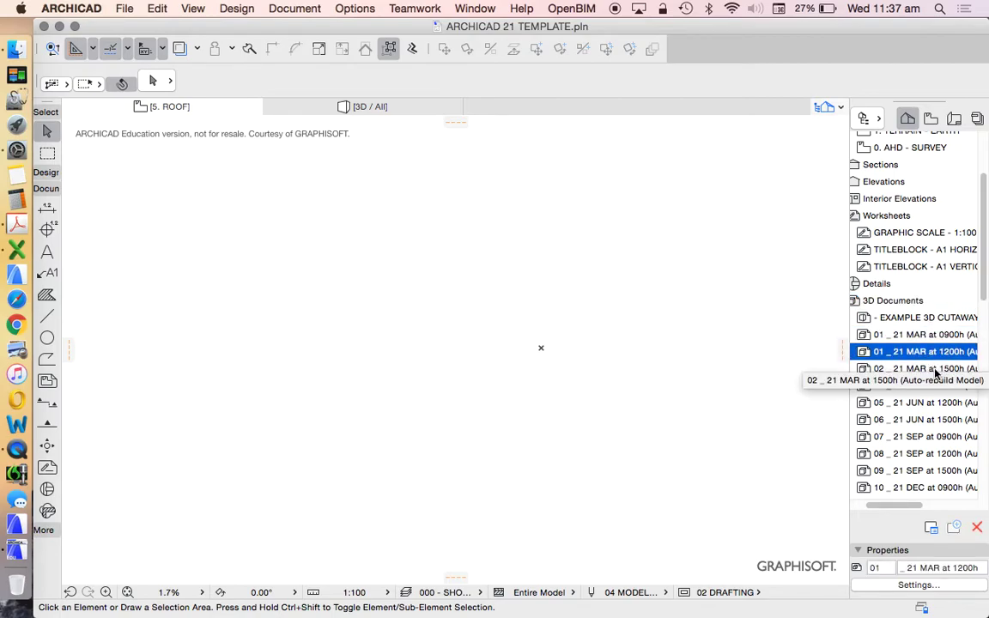
left_click(935, 370)
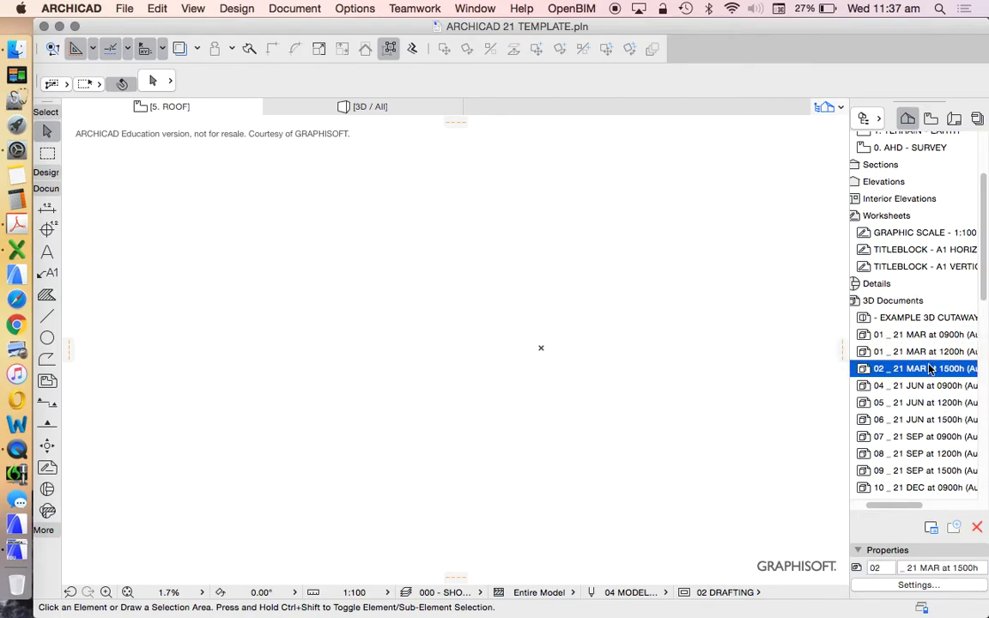
left_click(912, 336)
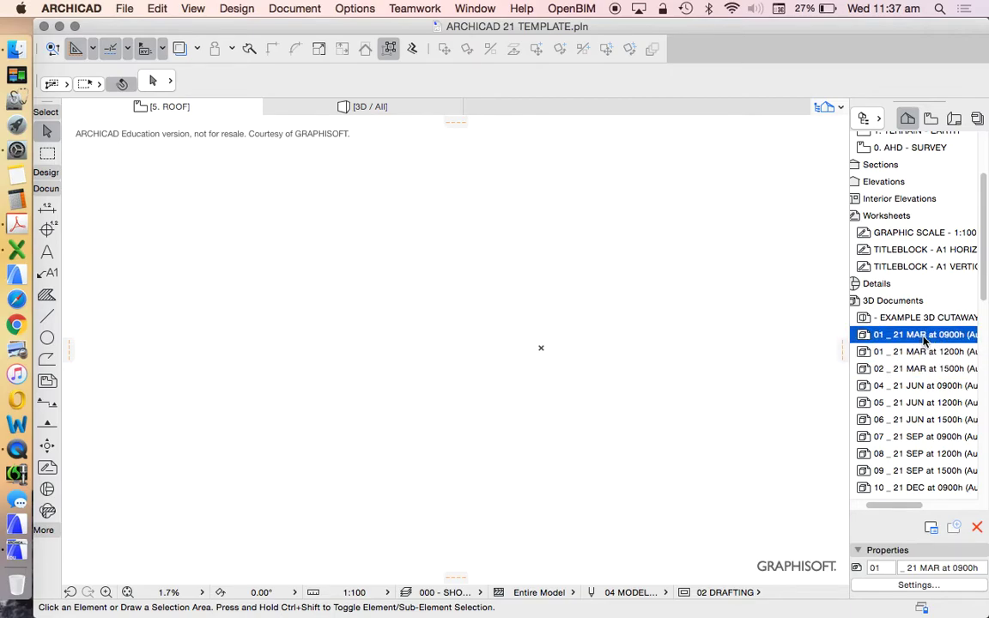
left_click(922, 389)
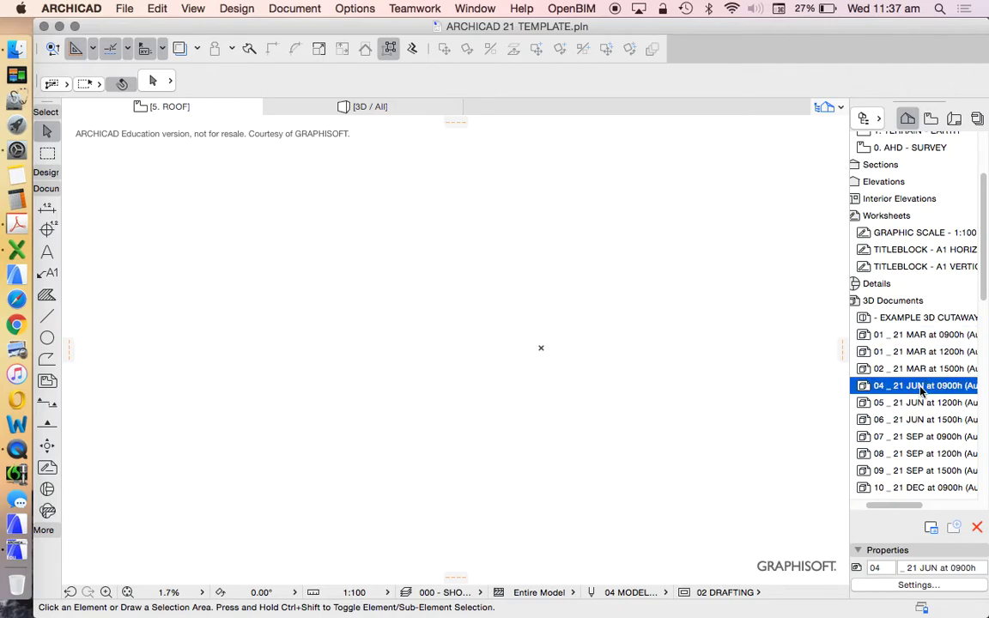
left_click(919, 352)
left_click(917, 336)
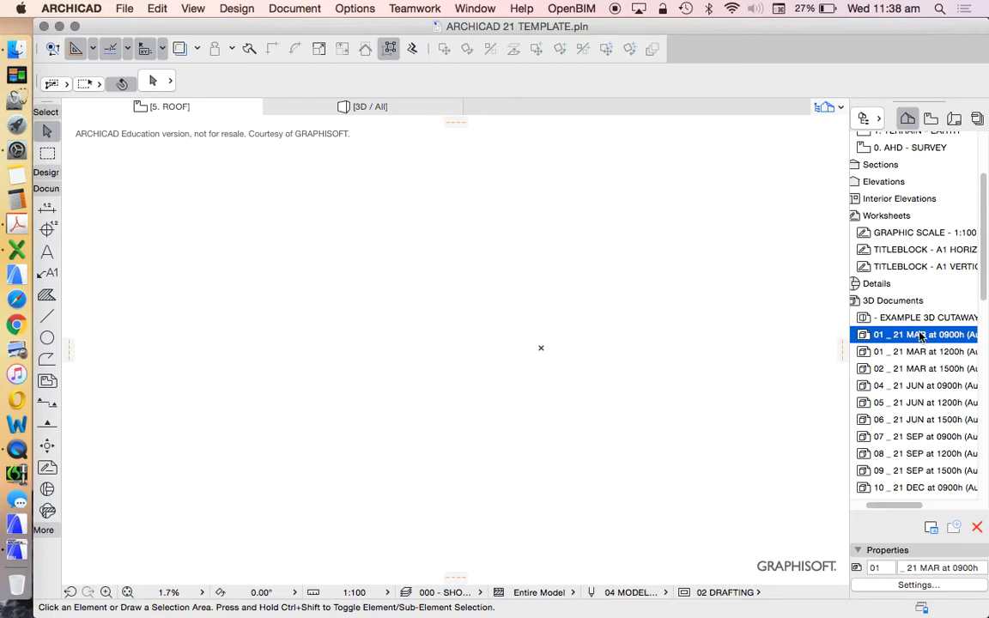
left_click(915, 390)
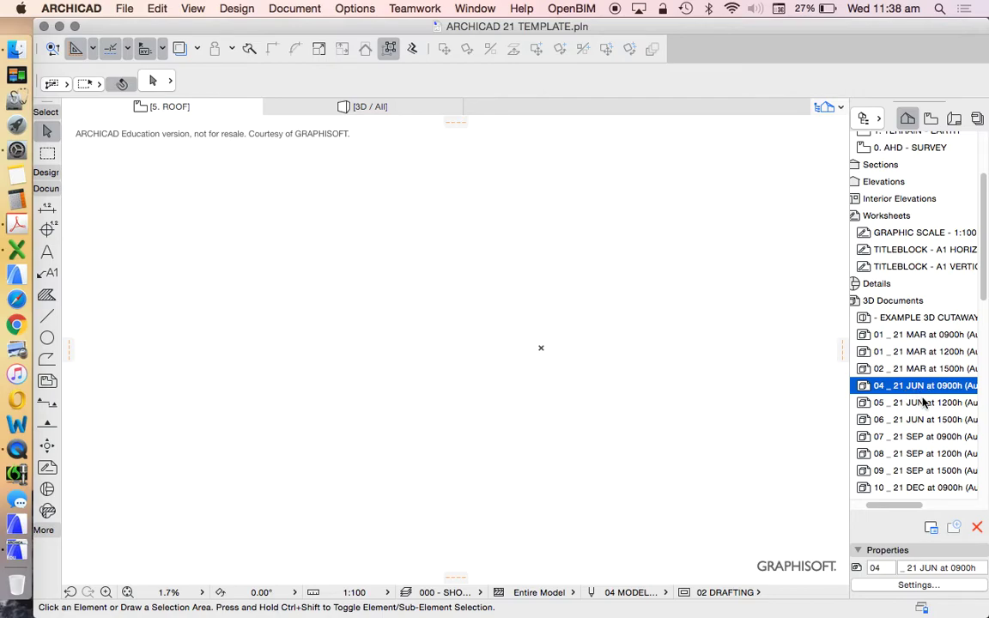
left_click(915, 436)
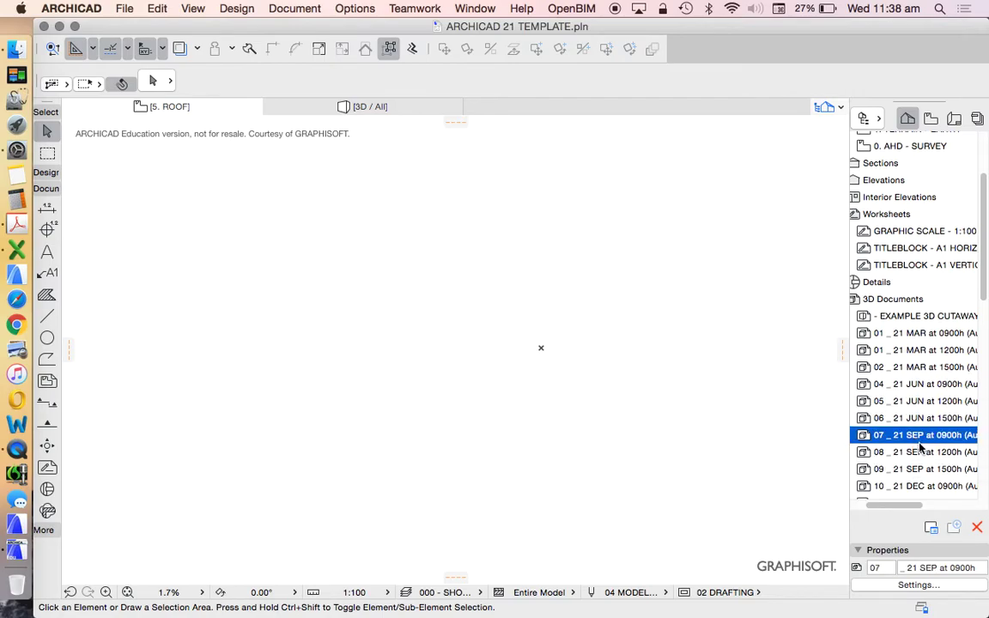
scroll(927, 447, "down", 3)
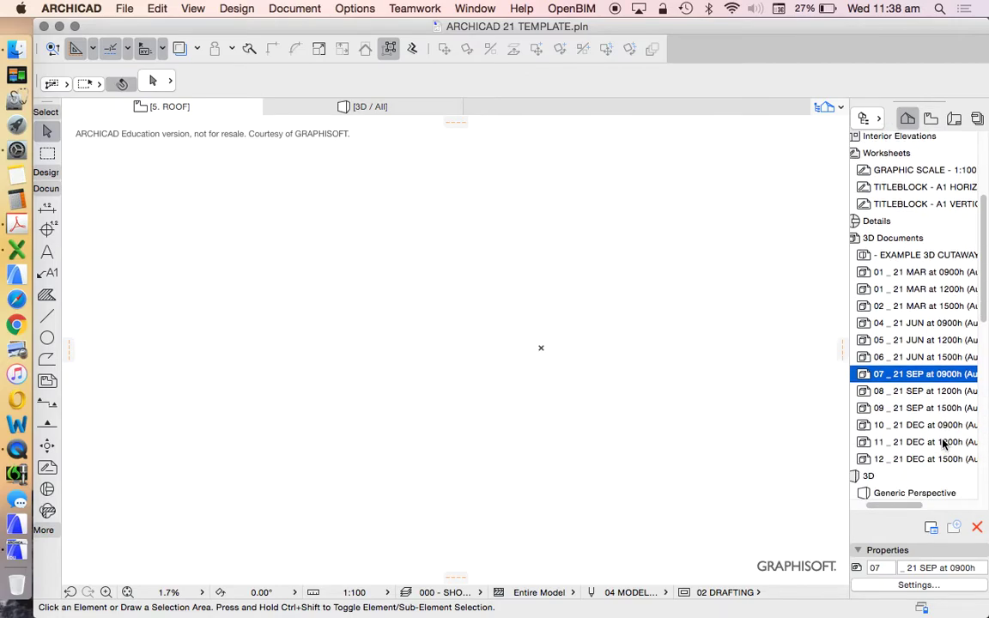
left_click(919, 443)
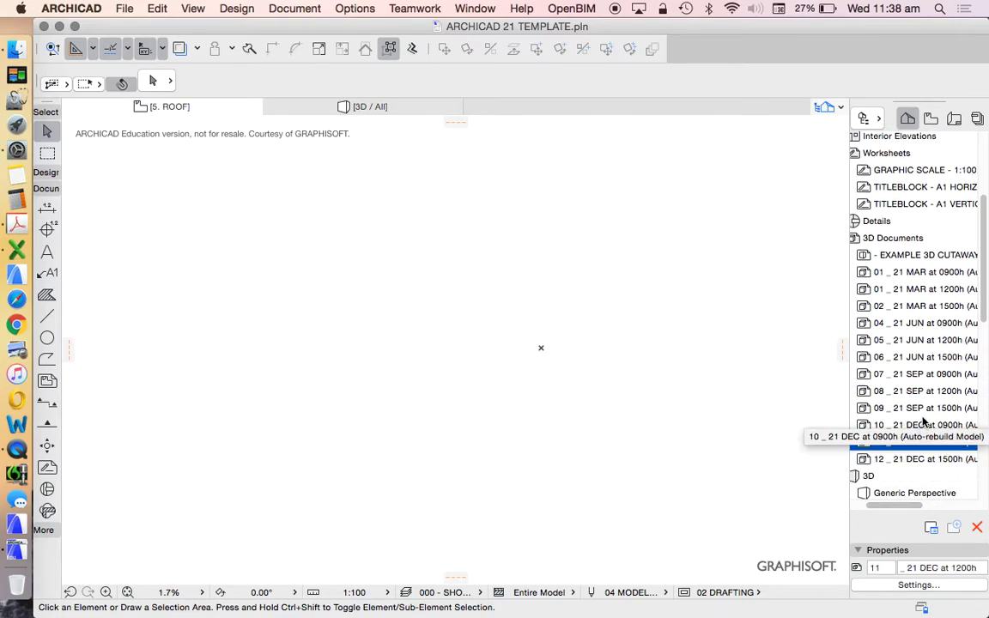
scroll(924, 386, "down", 5)
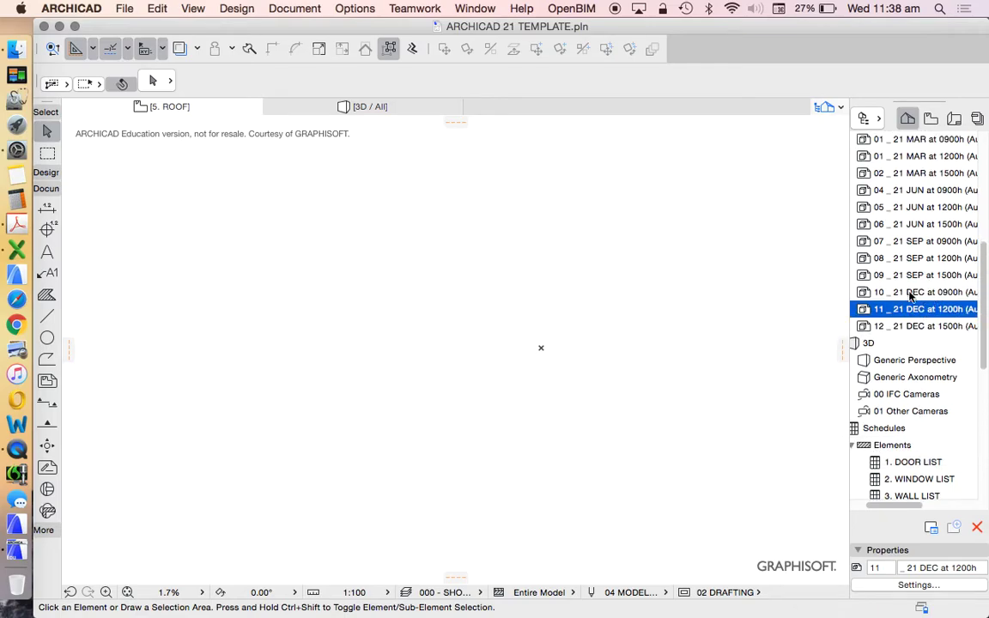
scroll(915, 258, "up", 1)
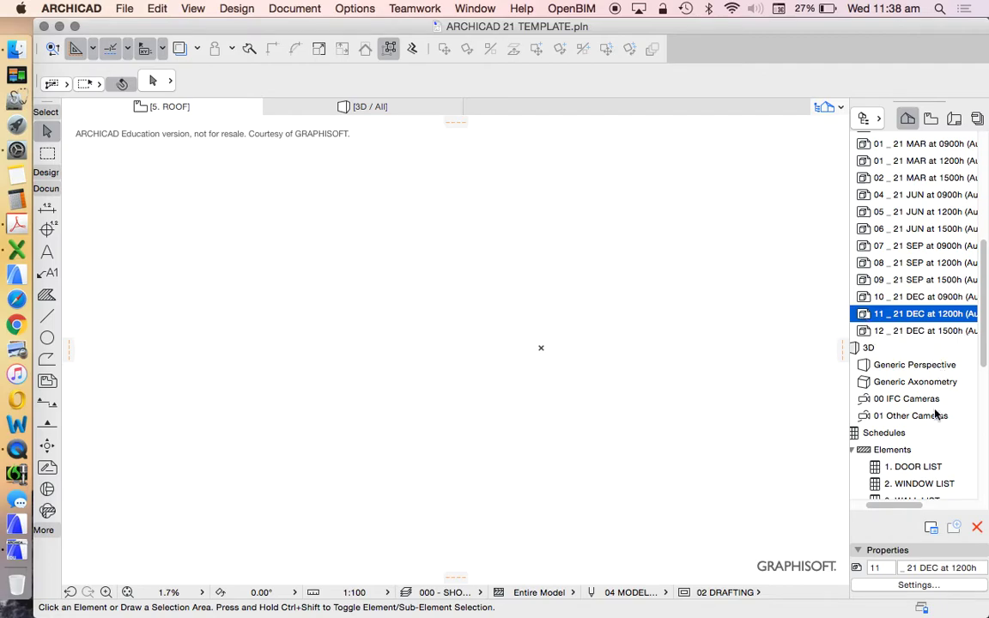
scroll(941, 373, "up", 3)
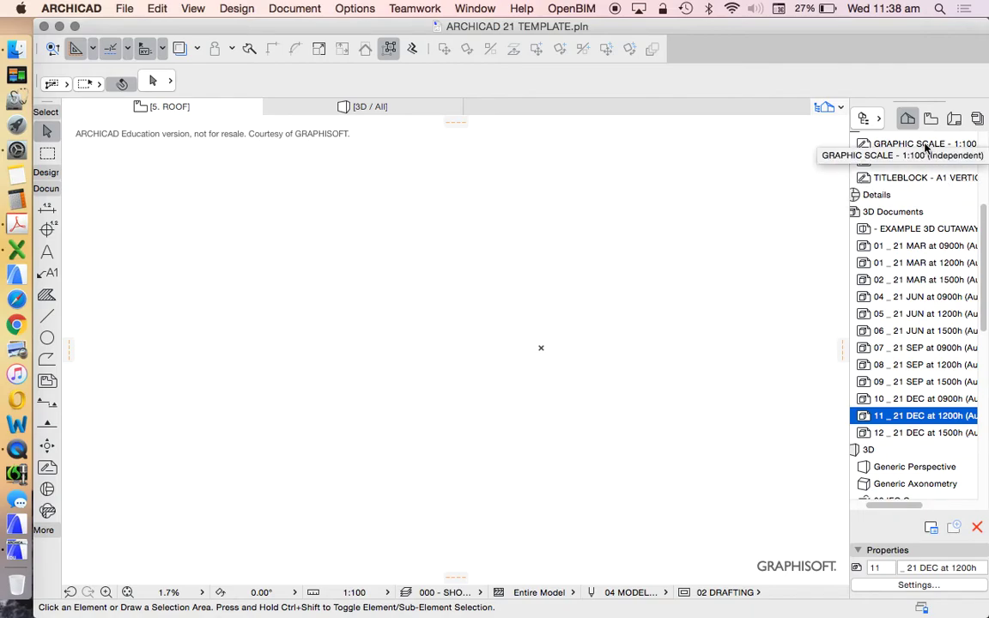
left_click(888, 214)
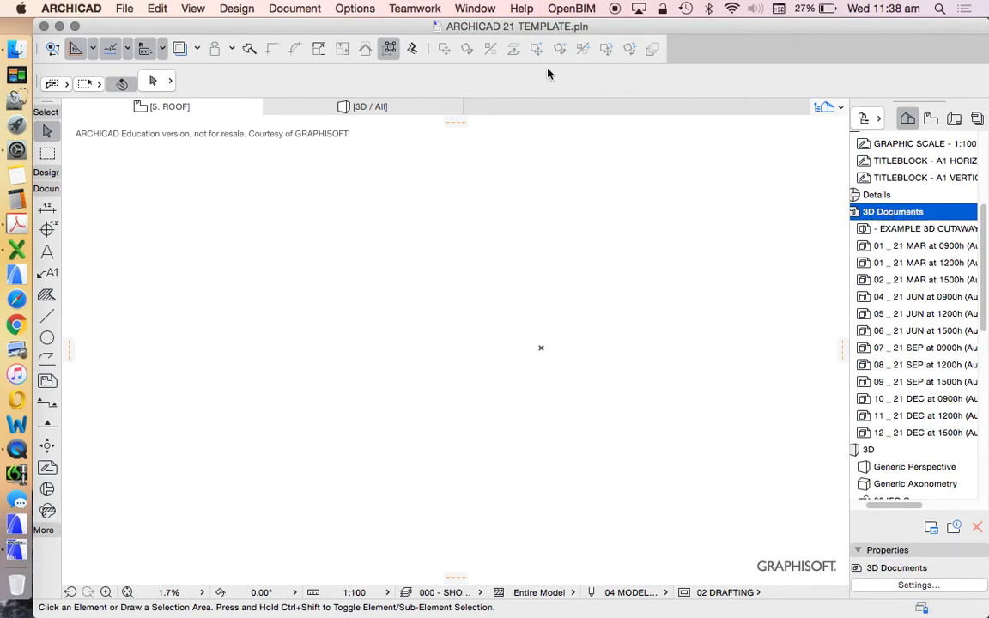
left_click(296, 8)
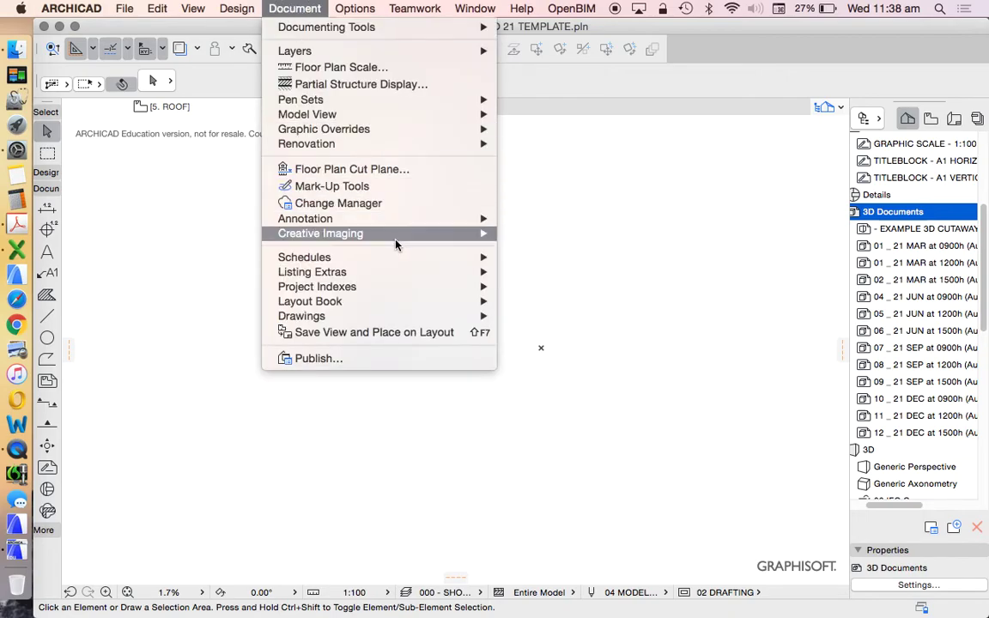
mouse_move(395, 241)
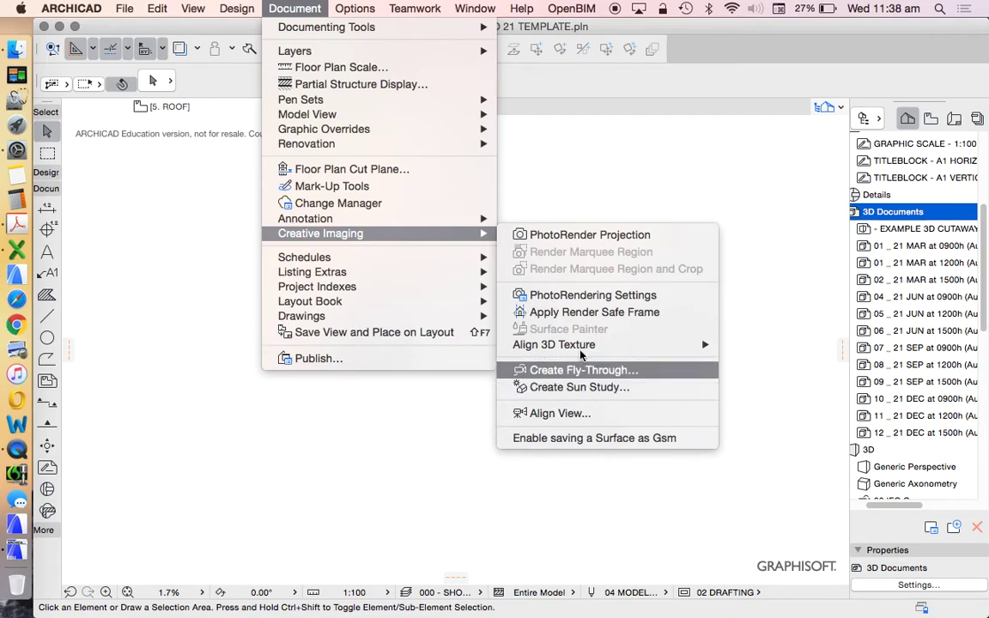
left_click(554, 152)
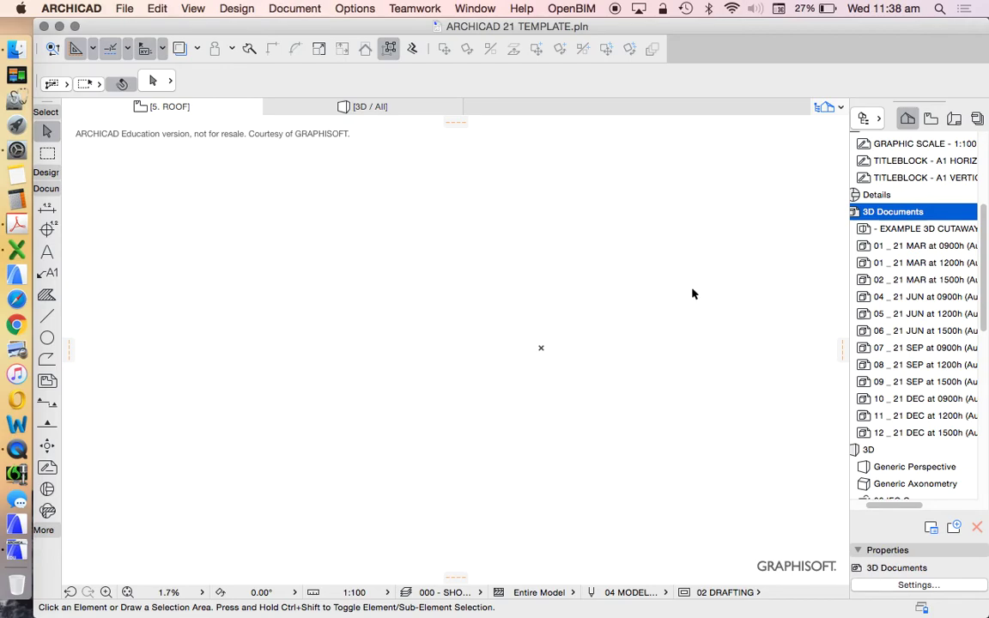
scroll(915, 282, "up", 5)
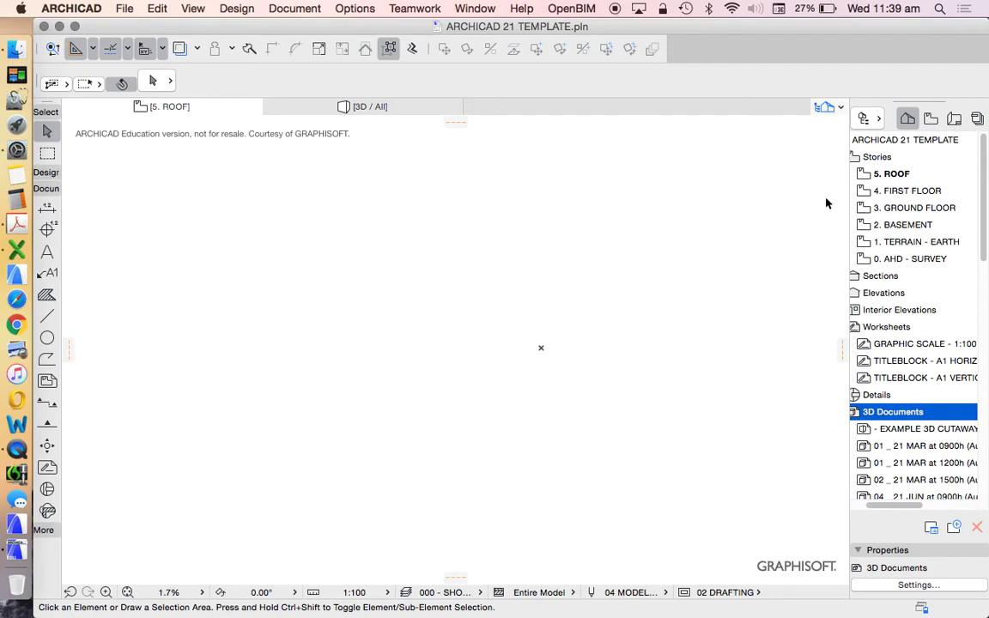
Show the Options > Element Attributes submenu listing line types, fills, surfaces and composites.
left_click(359, 8)
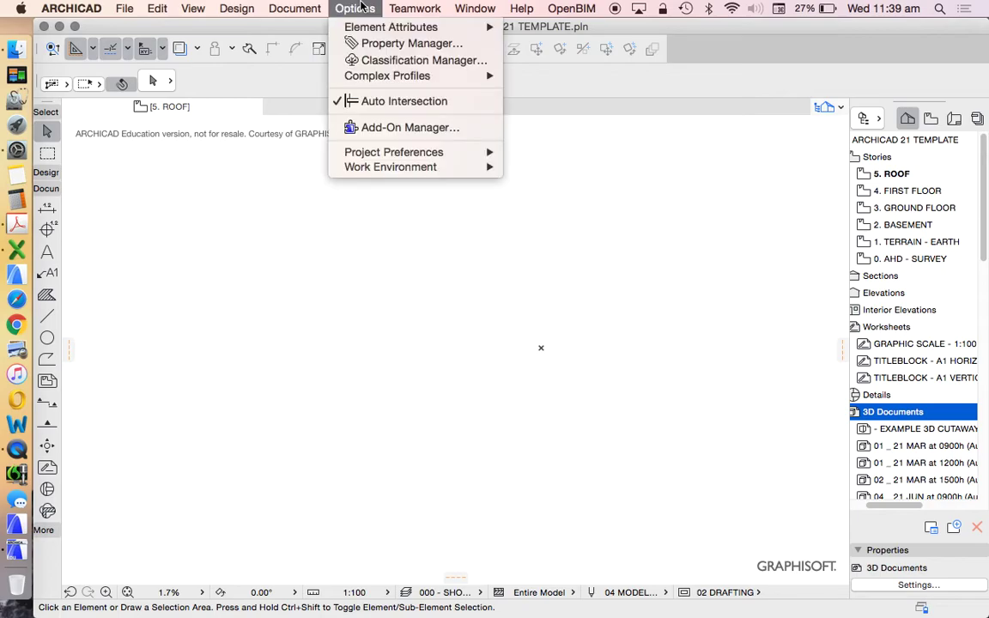
mouse_move(354, 27)
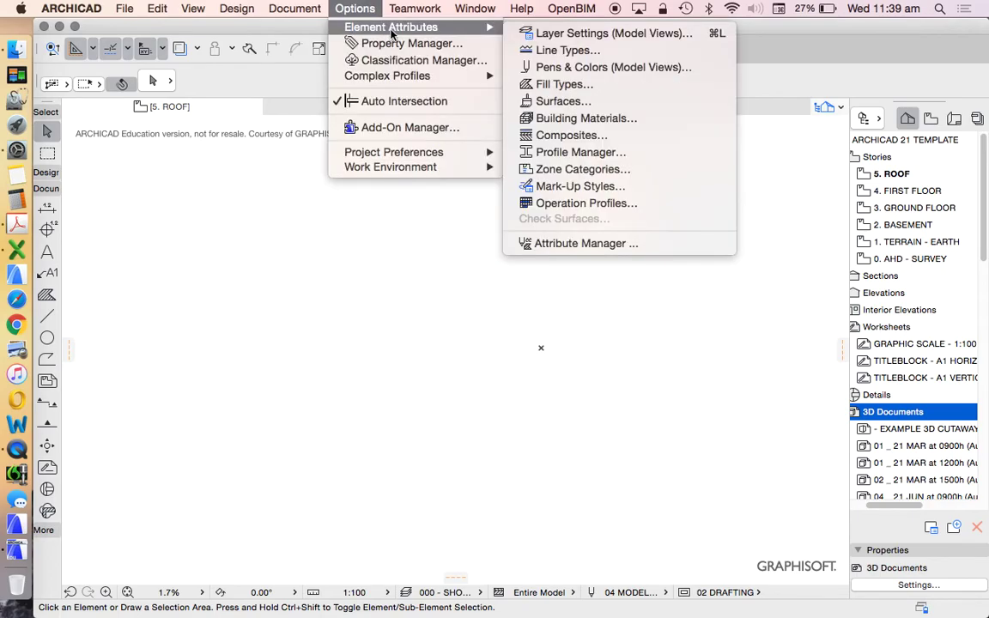